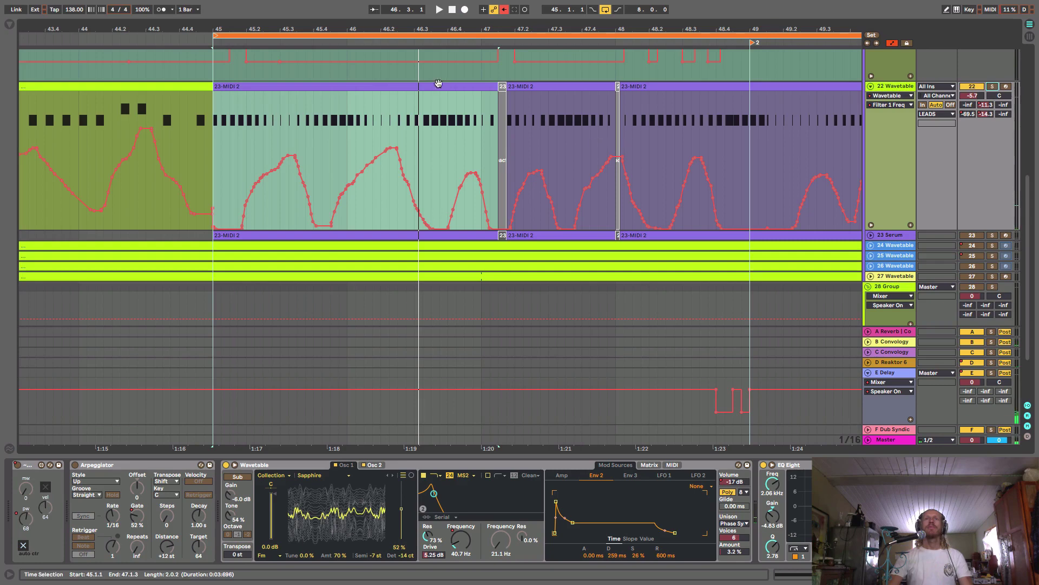
# Play back the lead section from bar 45 and examine the clips and filter automation on the surrounding lead tracks
pyautogui.moveTo(352, 32); pyautogui.dragTo(341, 29)
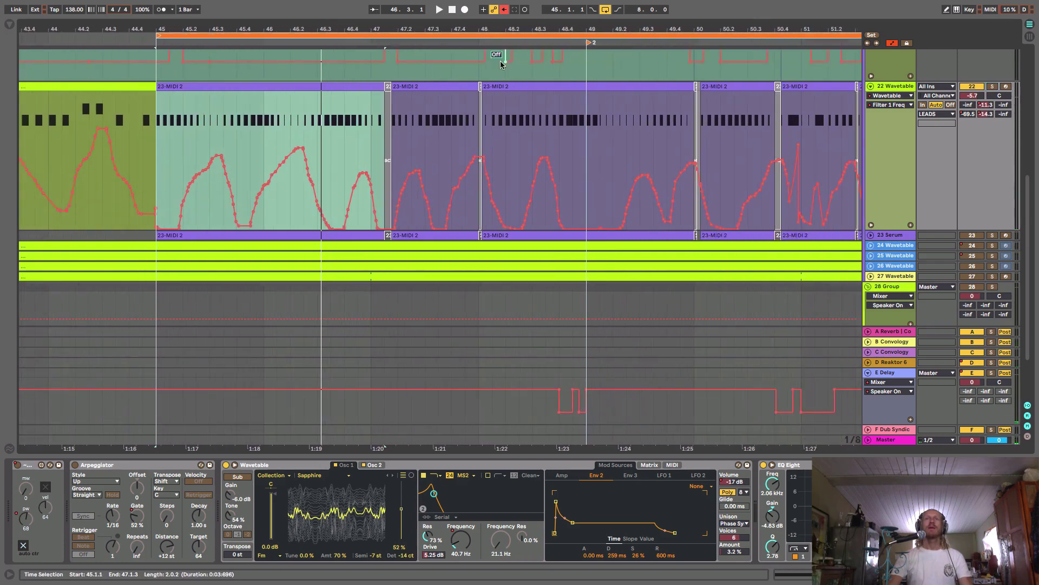
pyautogui.moveTo(507, 28); pyautogui.dragTo(453, 28)
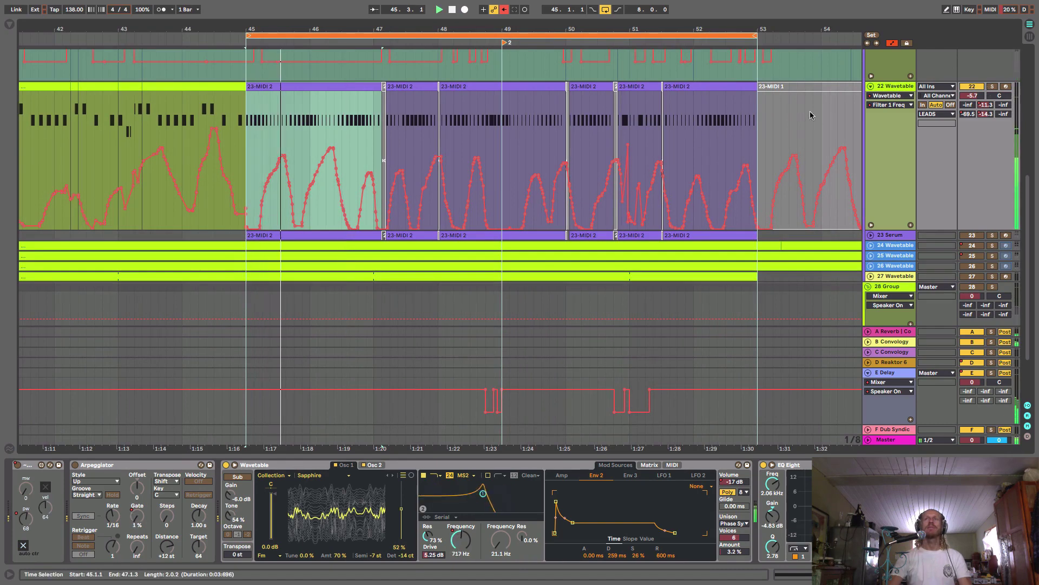
pyautogui.scroll(5, 990, 147)
pyautogui.click(974, 135)
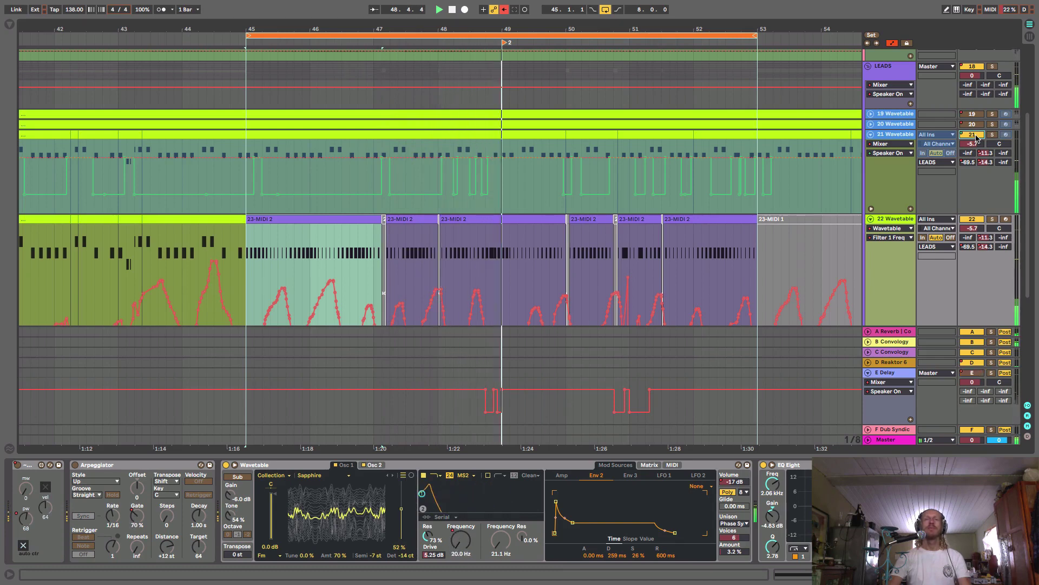
pyautogui.scroll(-3, 909, 198)
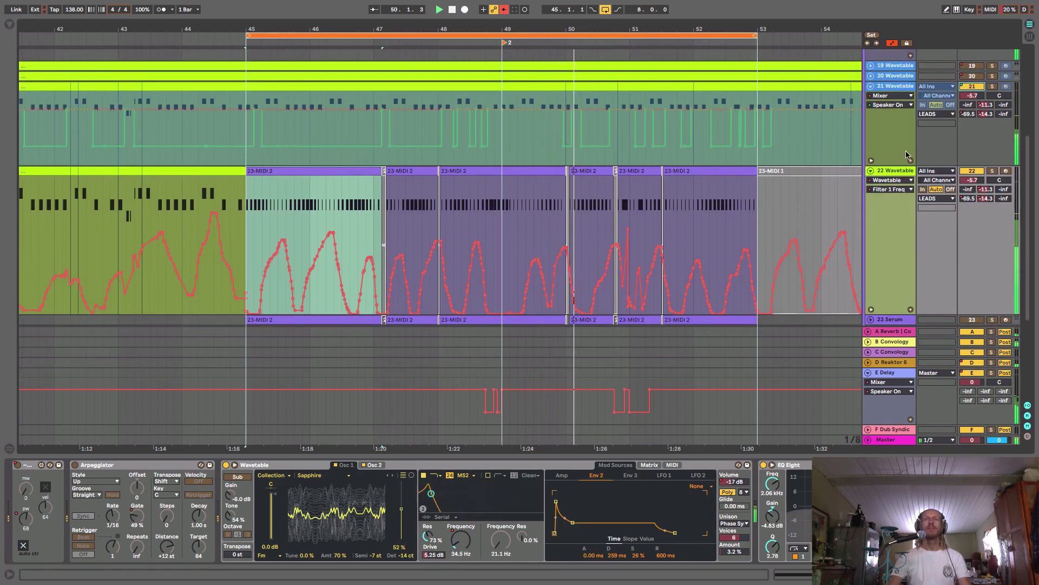
pyautogui.scroll(1, 934, 129)
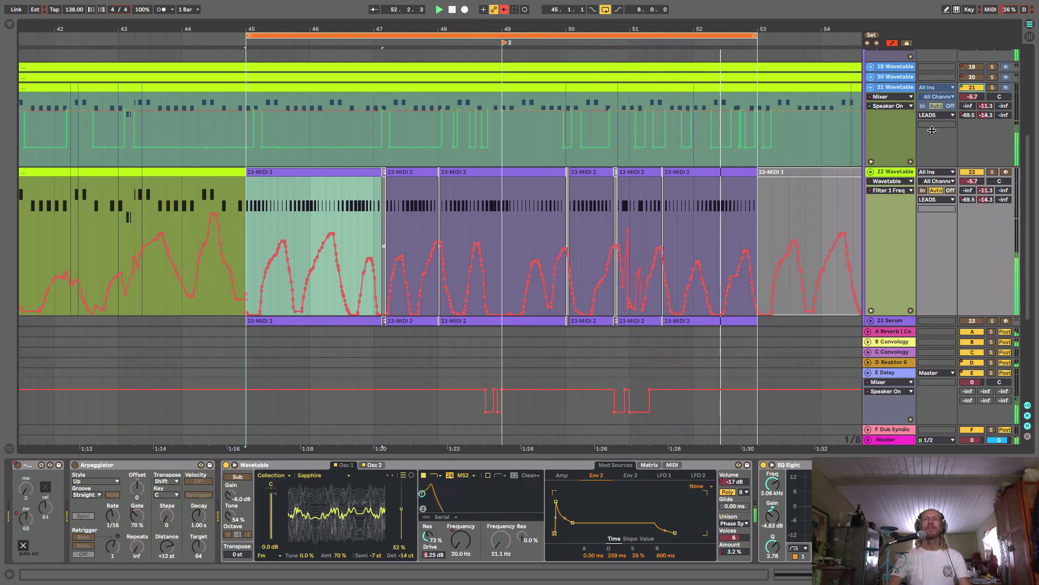
pyautogui.scroll(-5, 891, 206)
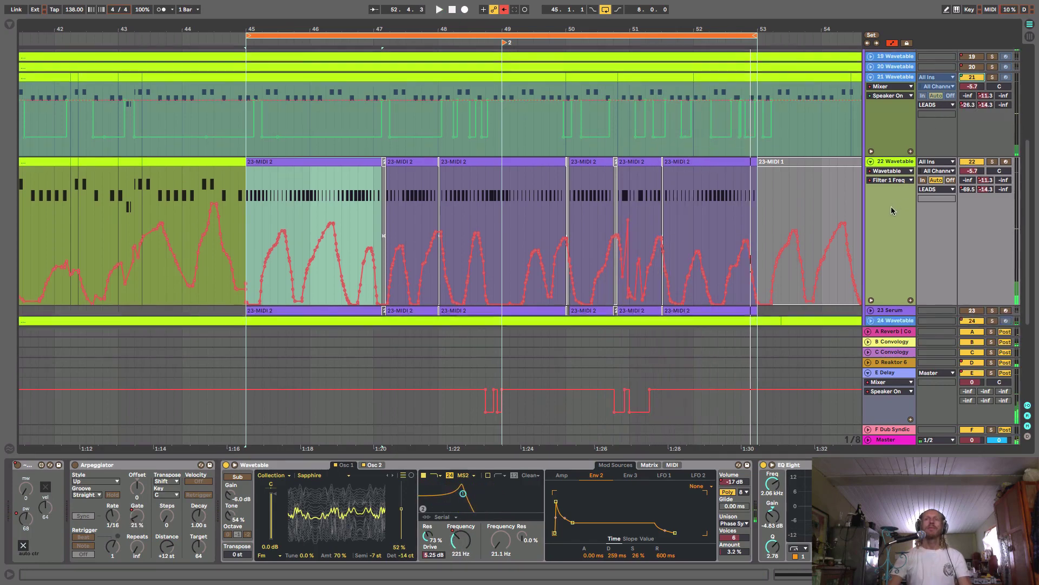
pyautogui.scroll(-3, 892, 202)
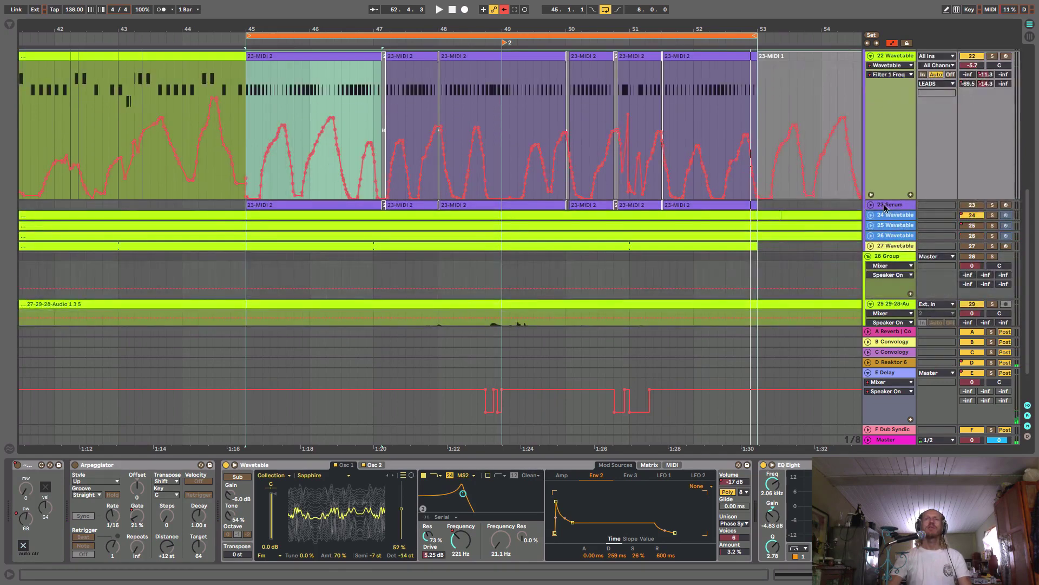
# Select and unfold the 23 Serum track, showing its clips from bar 45 up close
pyautogui.click(879, 207)
pyautogui.click(871, 205)
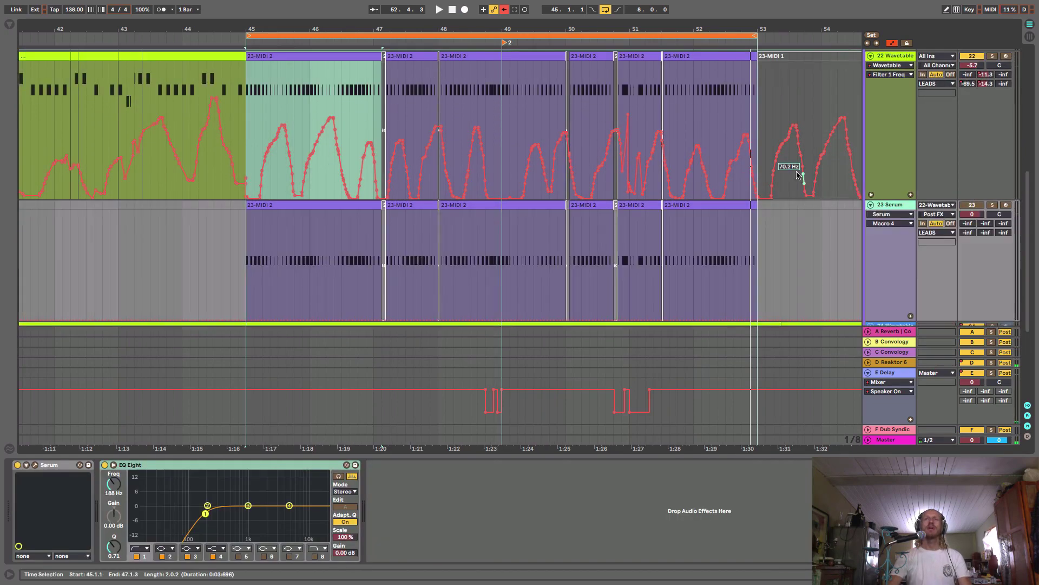
pyautogui.moveTo(290, 31); pyautogui.dragTo(291, 54)
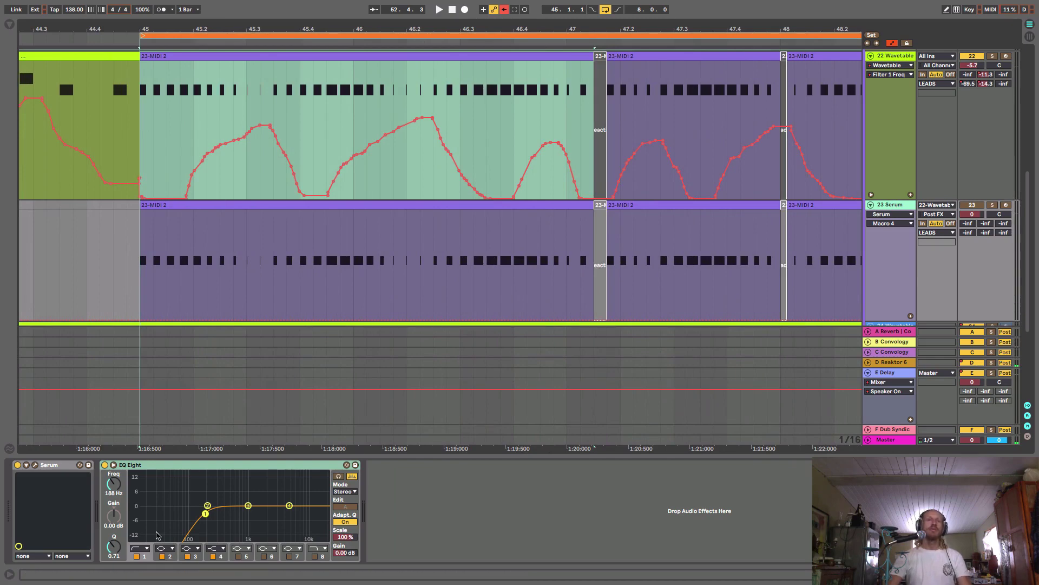
# Switch EQ Eight's band 1 on the Serum track to the steeper low cut at about 150 Hz, with Q about 0.72
pyautogui.click(207, 513)
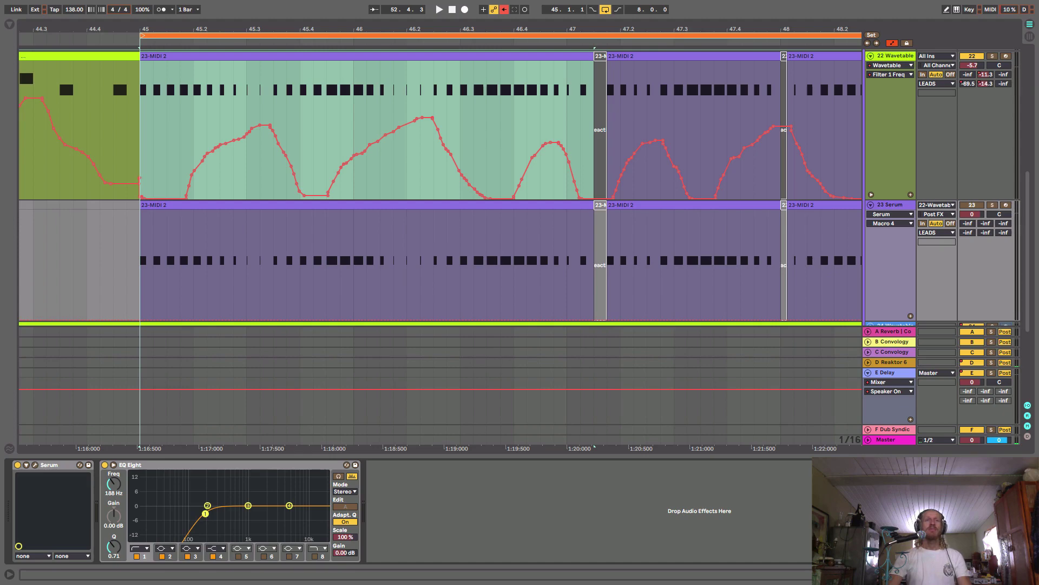
pyautogui.moveTo(205, 513); pyautogui.dragTo(205, 511)
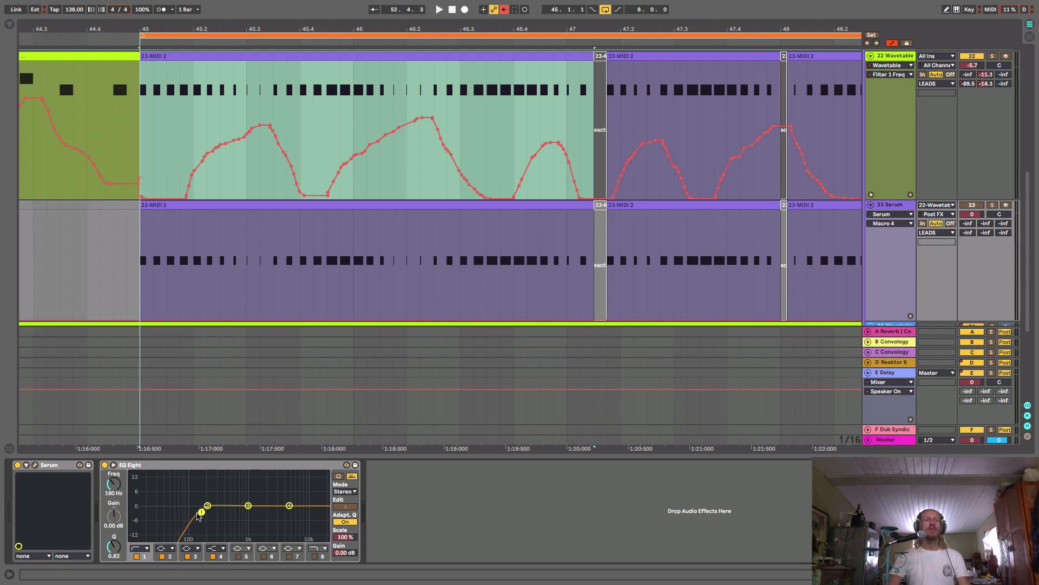
pyautogui.click(142, 547)
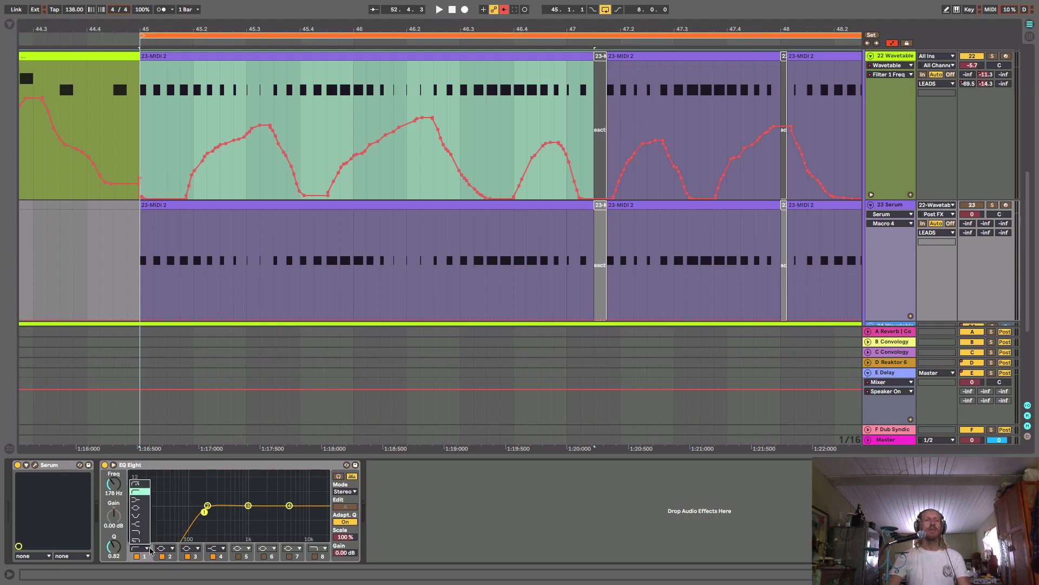
pyautogui.click(140, 484)
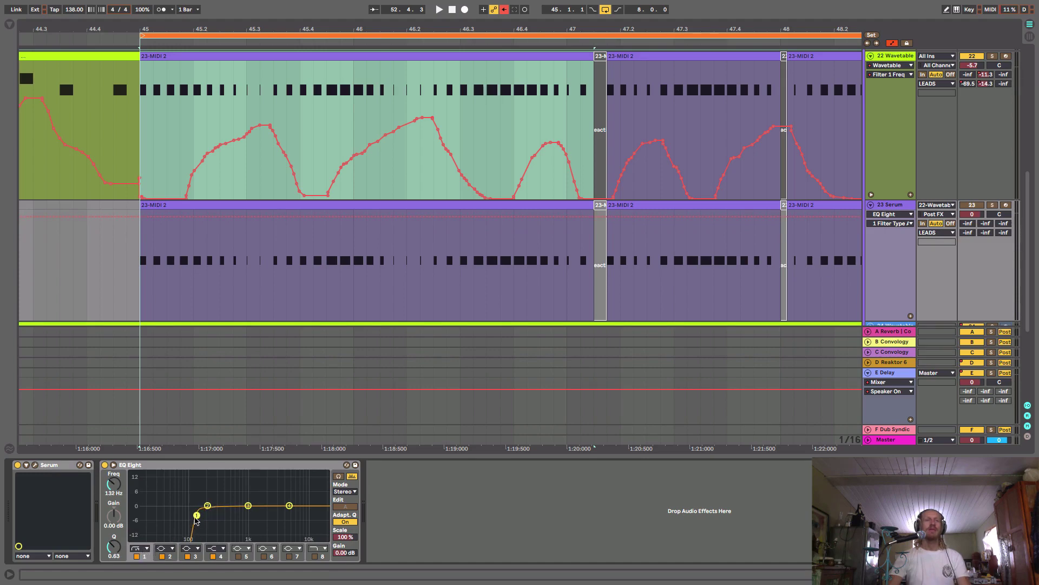
pyautogui.moveTo(197, 517); pyautogui.dragTo(198, 513)
pyautogui.moveTo(199, 517); pyautogui.dragTo(200, 516)
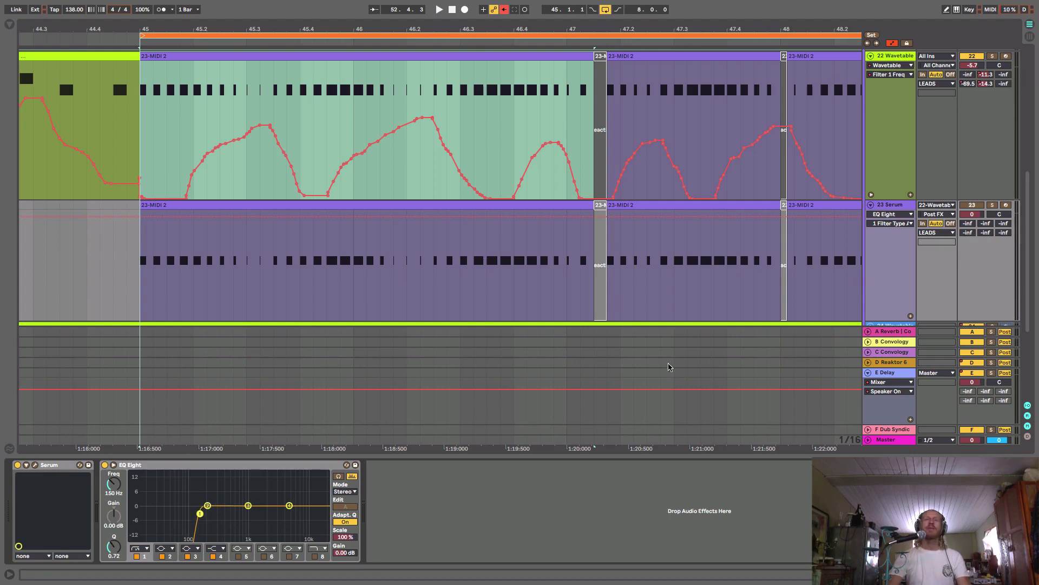
# Solo the 23 Serum track and lower its volume to -7.4 dB while playing it back
pyautogui.click(991, 206)
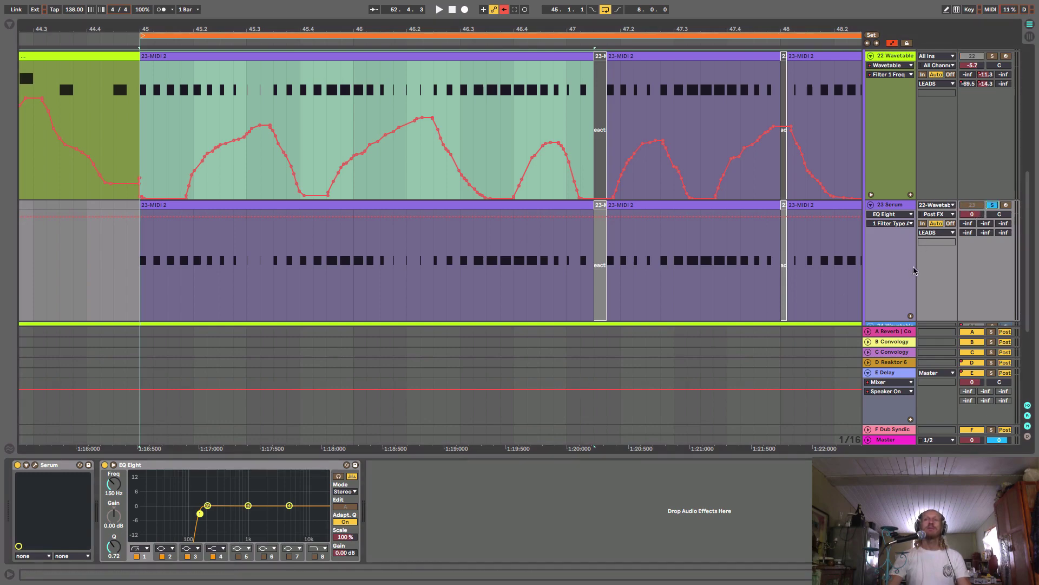
pyautogui.scroll(-2, 923, 245)
pyautogui.moveTo(972, 177); pyautogui.dragTo(974, 181)
pyautogui.press('space')
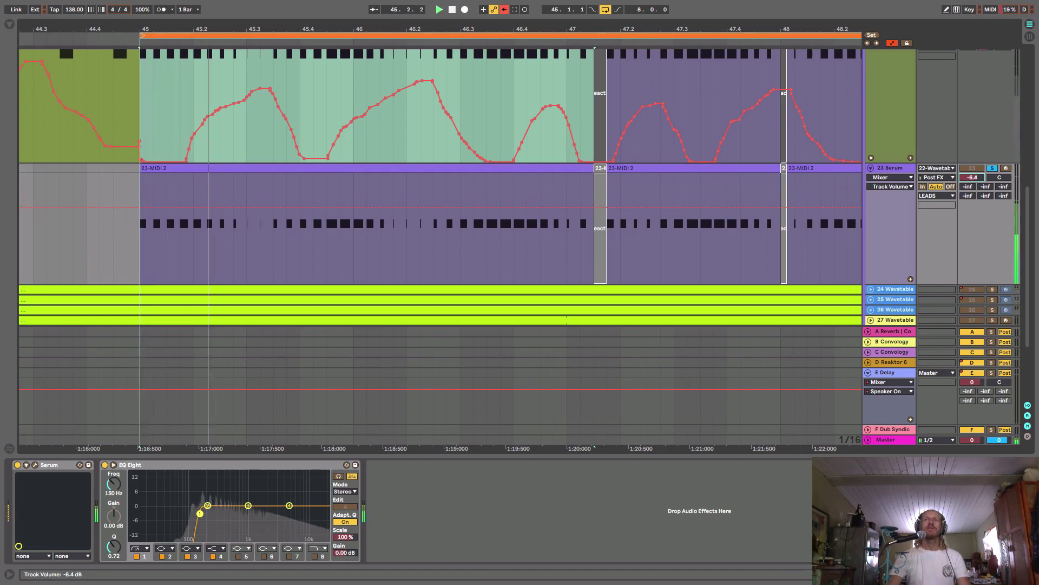
pyautogui.press('space')
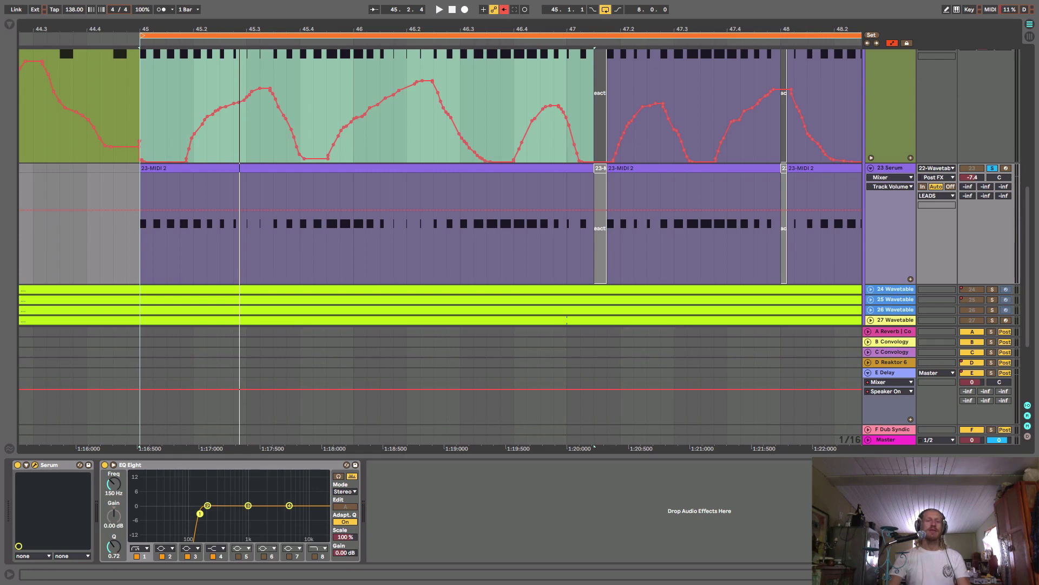
# Unfold the note rows of the Serum clip at bar 45 and transpose all its notes up several semitones
pyautogui.doubleClick(232, 197)
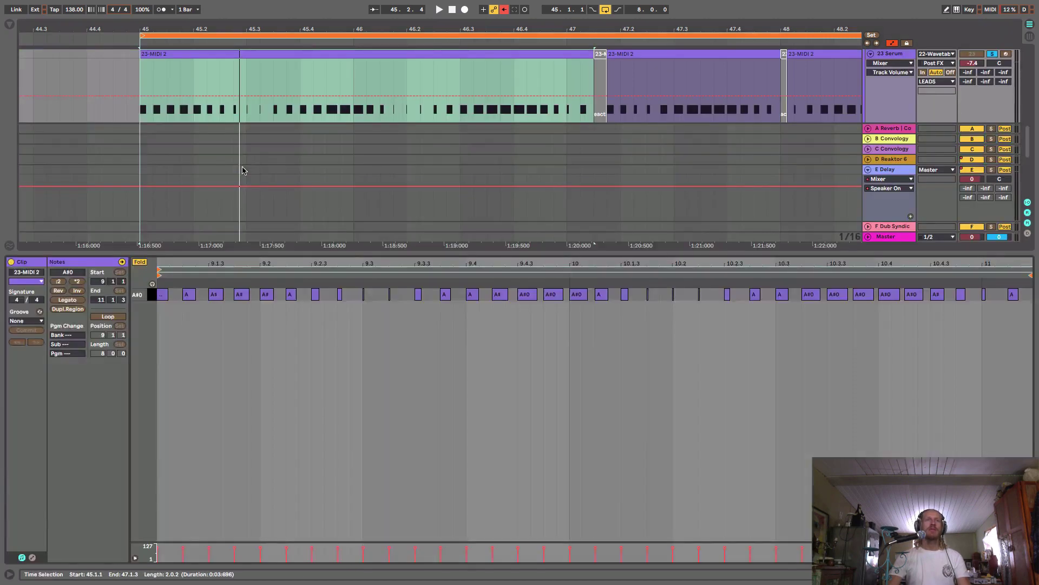
pyautogui.click(140, 262)
pyautogui.moveTo(160, 320); pyautogui.dragTo(1038, 263)
pyautogui.moveTo(931, 264); pyautogui.dragTo(883, 211)
pyautogui.scroll(2, 791, 398)
pyautogui.press('Up')
pyautogui.press('Up')
pyautogui.press('Up')
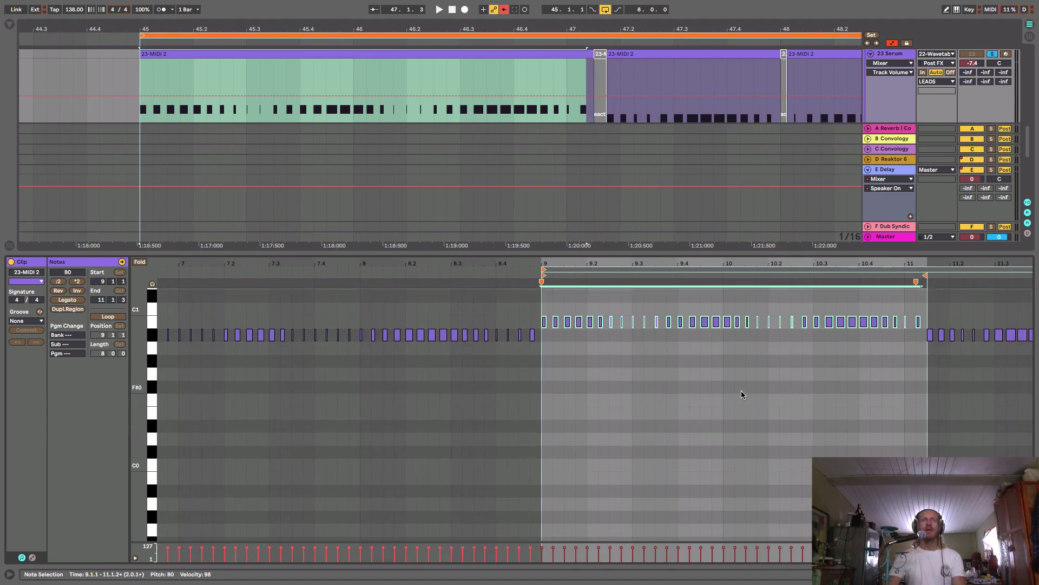
pyautogui.press('Up')
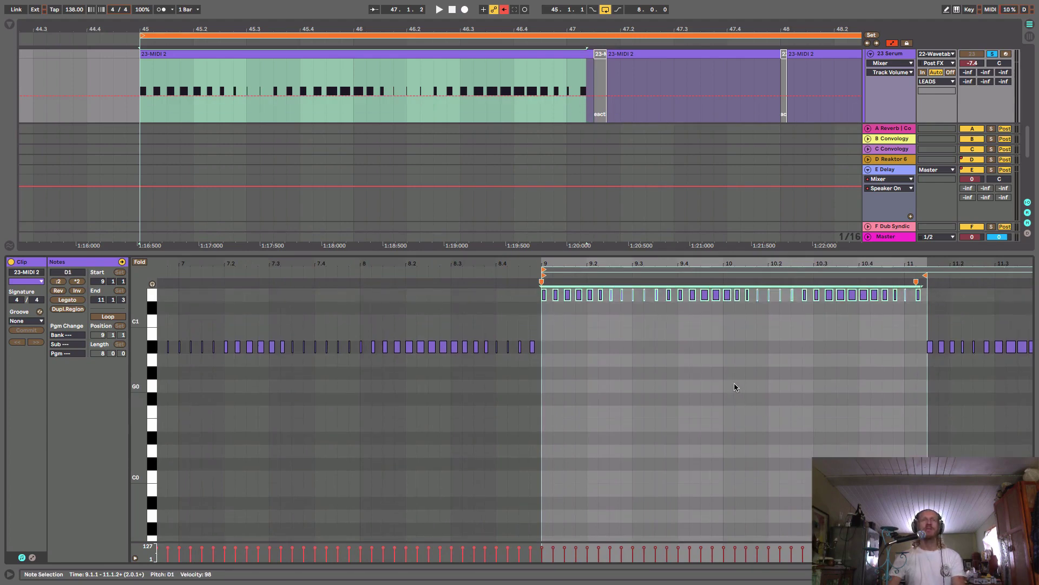
pyautogui.press('Up')
pyautogui.scroll(1, 709, 343)
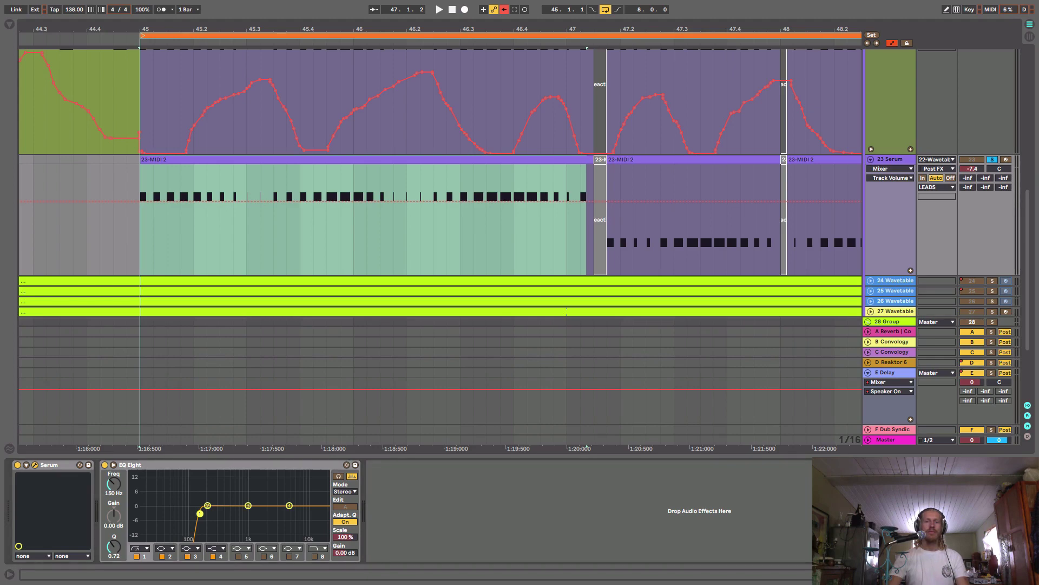
# Open the Serum instrument on the 23 Serum track and enable its filter with the Band 12 type
pyautogui.moveTo(785, 584); pyautogui.dragTo(646, 120)
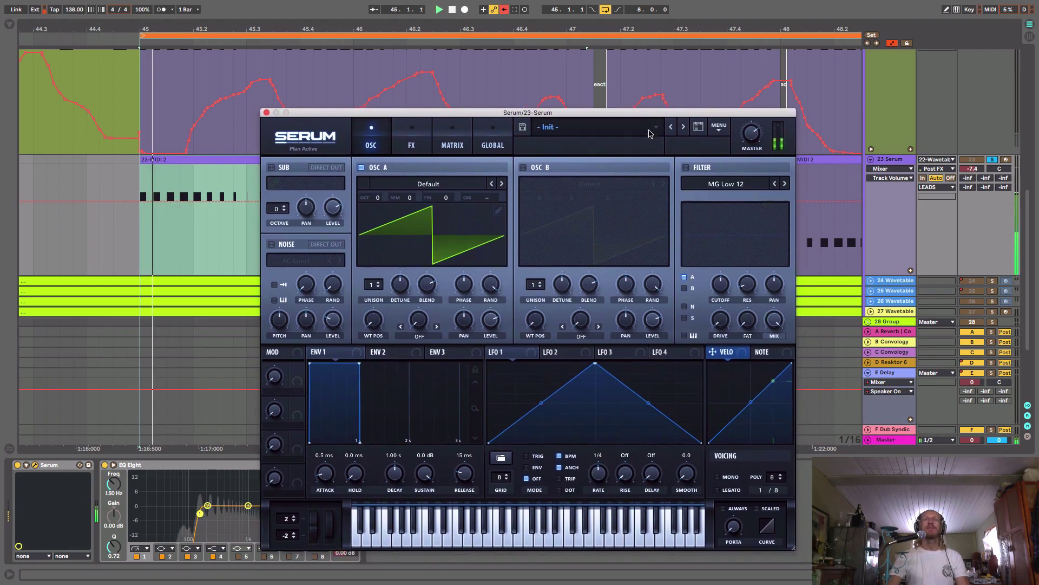
pyautogui.press('space')
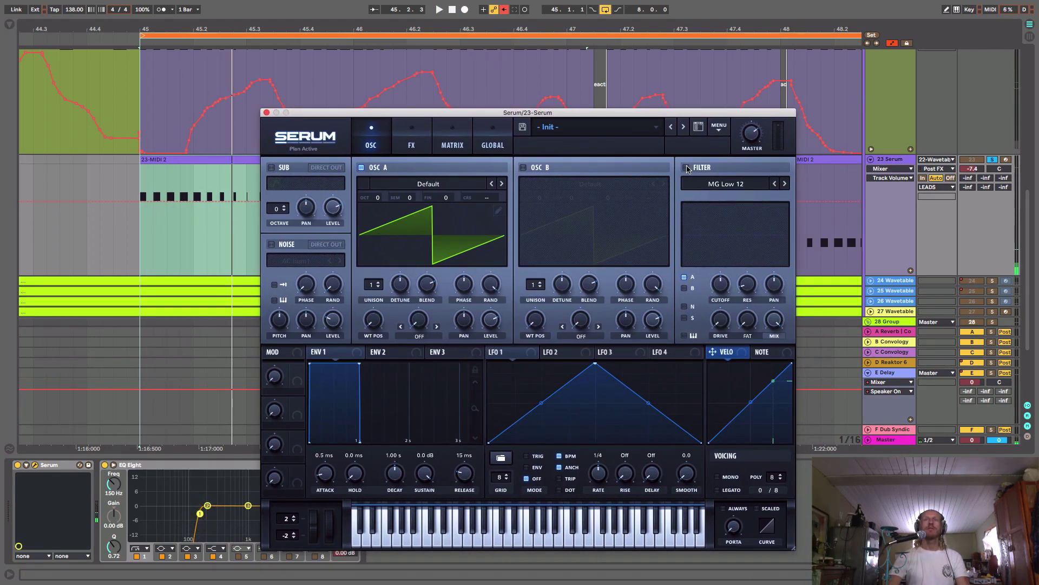
pyautogui.click(727, 185)
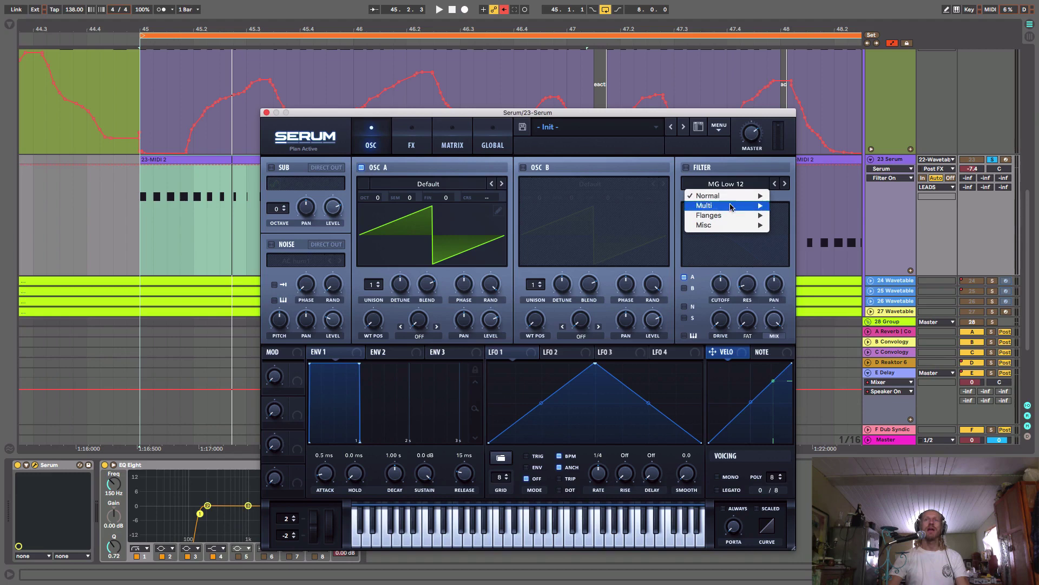
pyautogui.moveTo(746, 196)
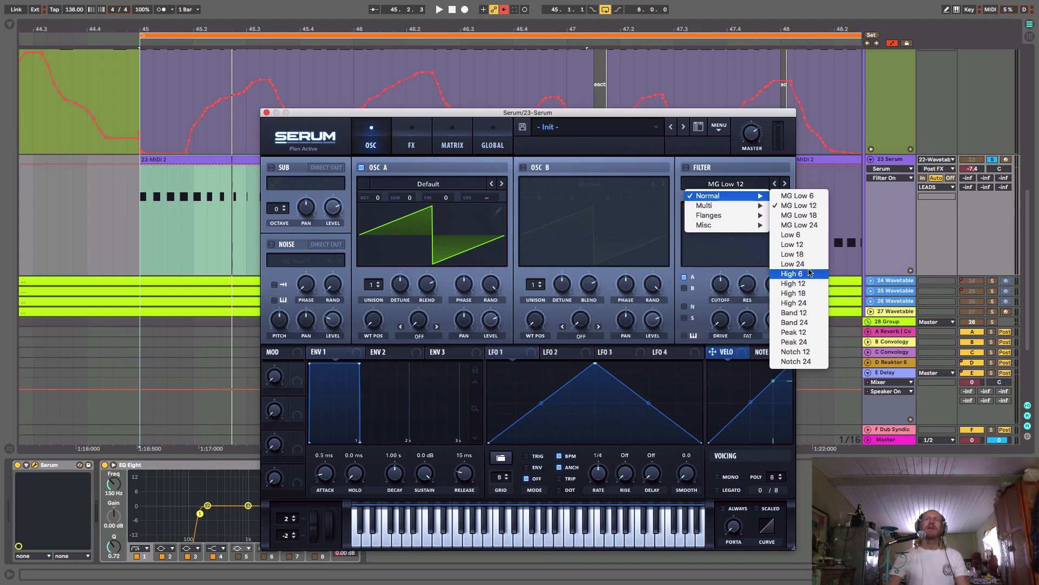
pyautogui.click(817, 314)
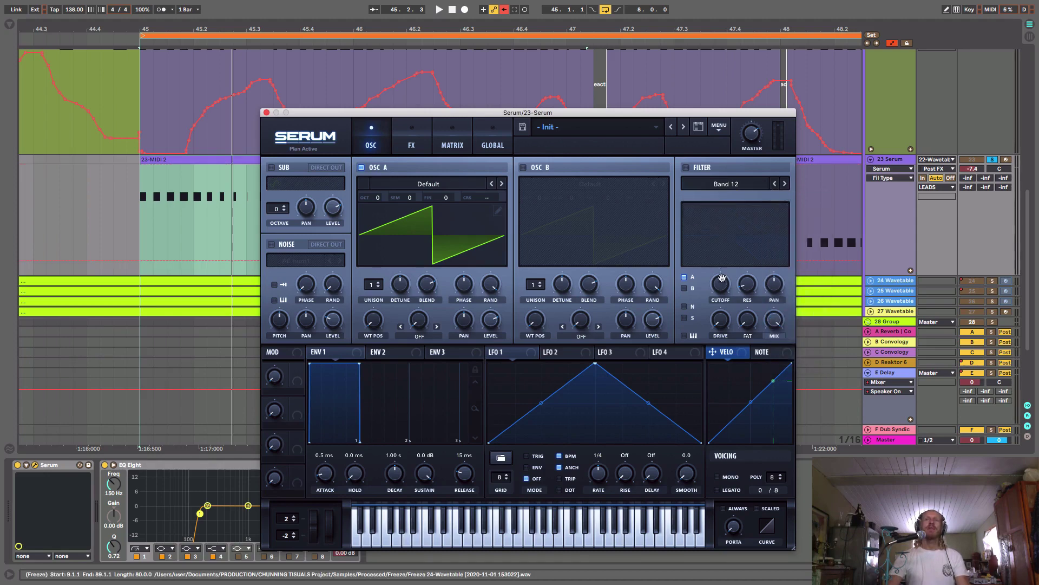
pyautogui.click(686, 170)
# Sweep Serum's filter cutoff down to around 194 Hz while the soloed line plays
pyautogui.moveTo(748, 283); pyautogui.dragTo(712, 295)
pyautogui.press('space')
pyautogui.press('space')
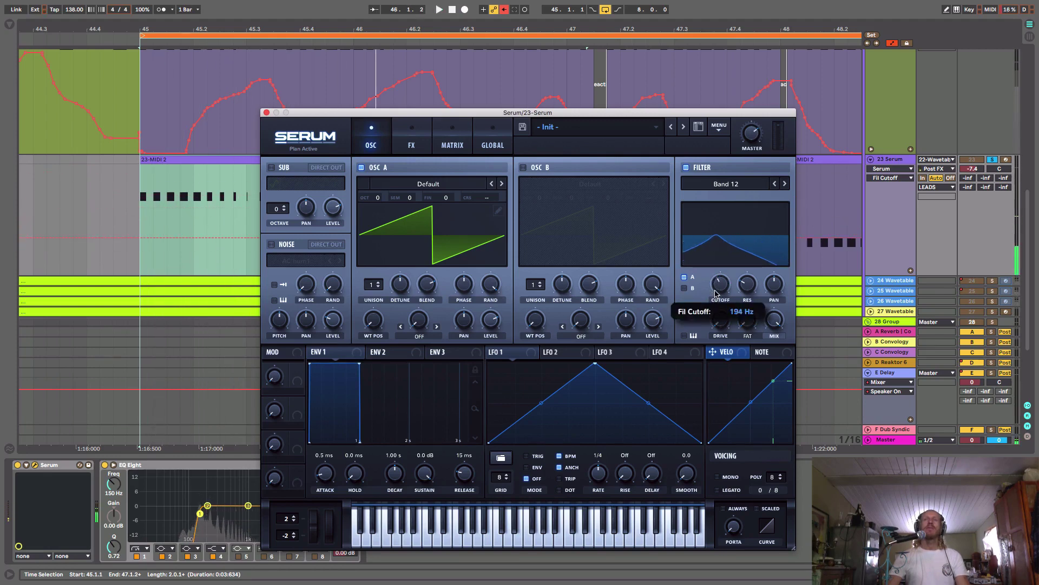
# Raise the Serum track's B-Convology send to -13.4 dB and audition it
pyautogui.click(985, 178)
pyautogui.moveTo(985, 177); pyautogui.dragTo(985, 152)
pyautogui.press('space')
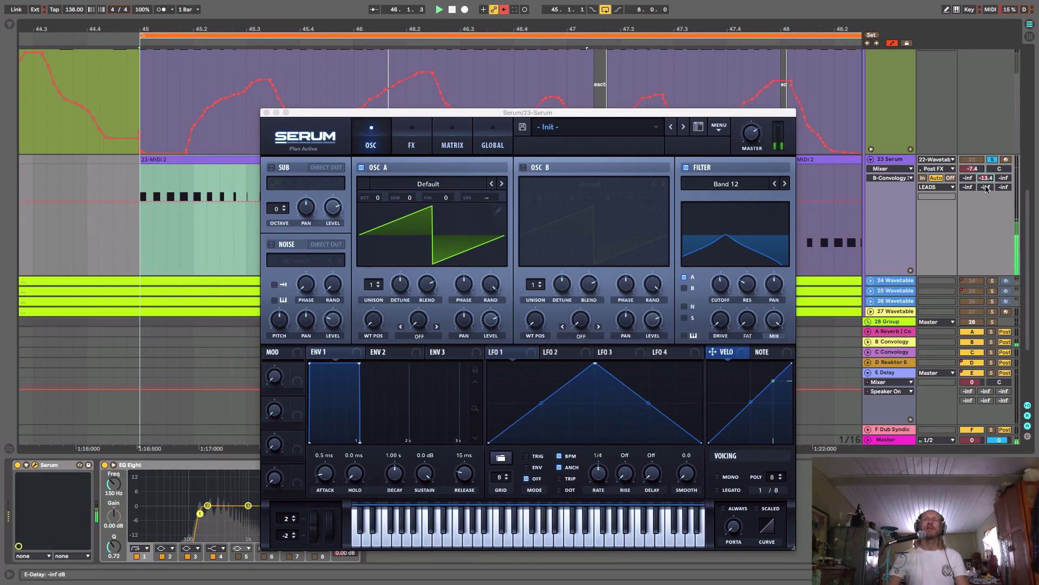
pyautogui.press('space')
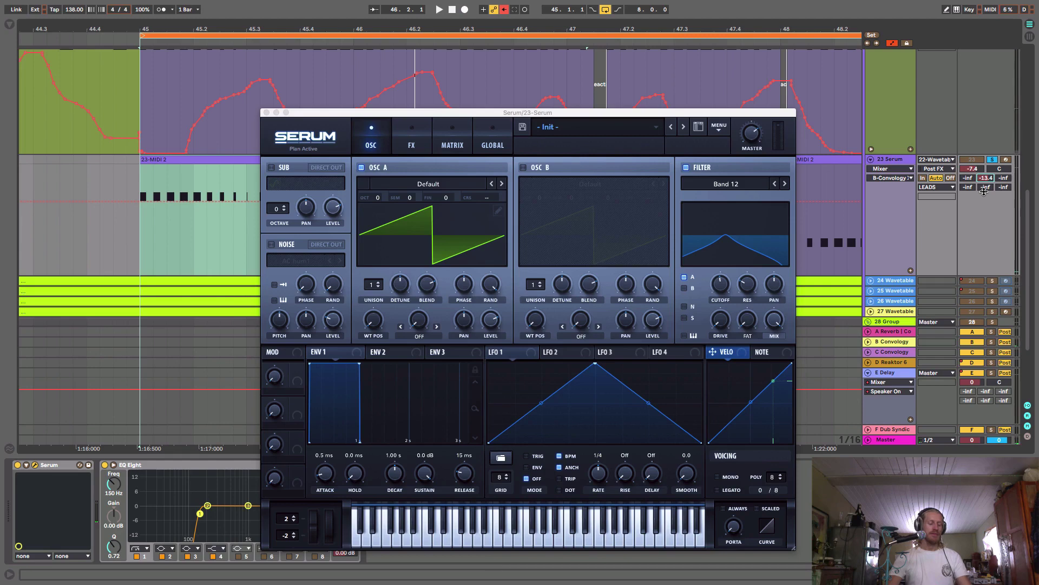
# Close the Serum window and raise the track's E-Delay send to -13.4 dB while playing
pyautogui.click(266, 112)
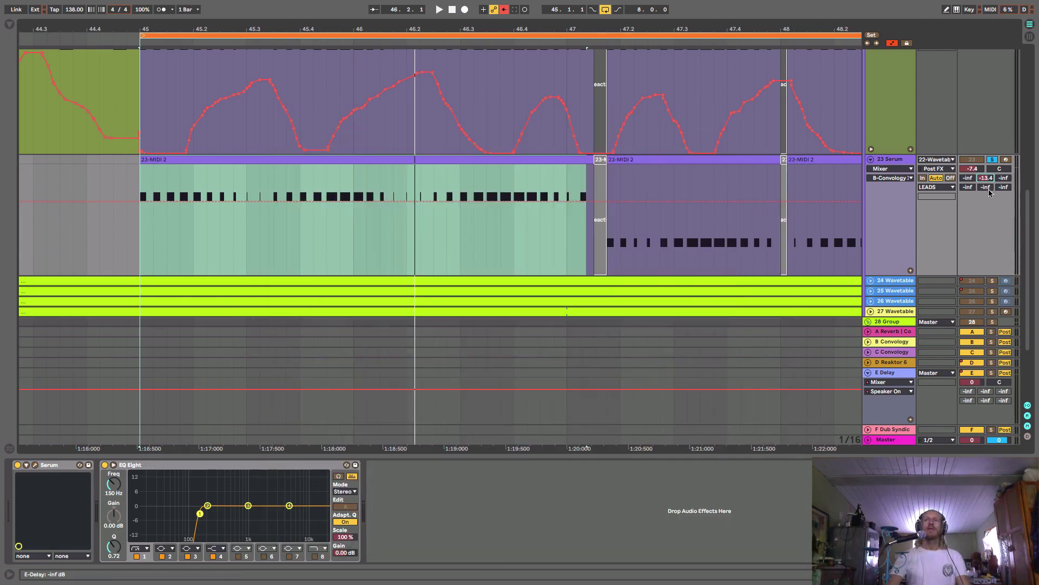
pyautogui.press('space')
pyautogui.moveTo(985, 187); pyautogui.dragTo(986, 173)
pyautogui.press('space')
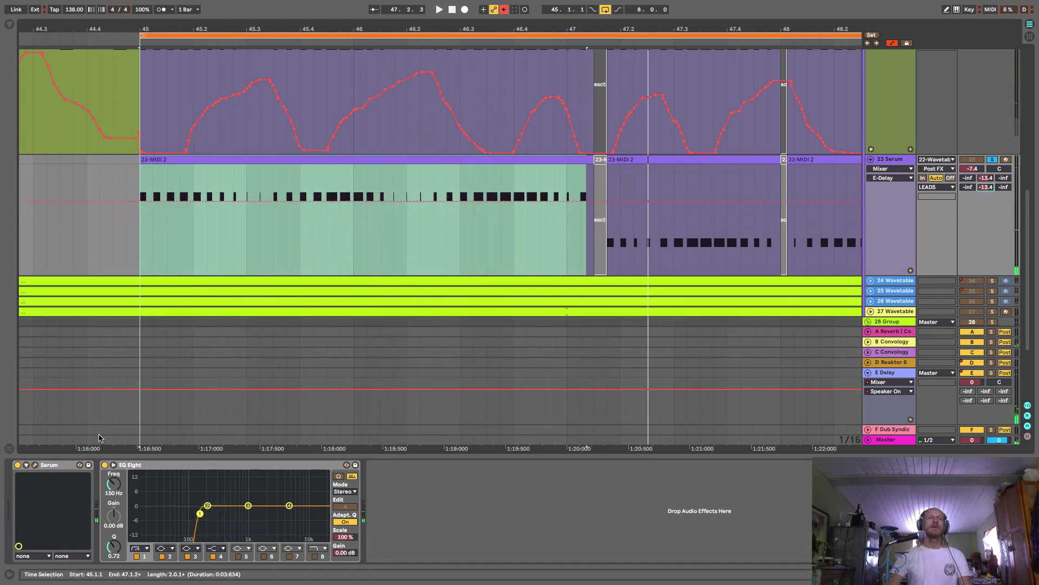
# Configure the Serum device to expose the Fil Cutoff parameter
pyautogui.click(31, 466)
pyautogui.click(28, 465)
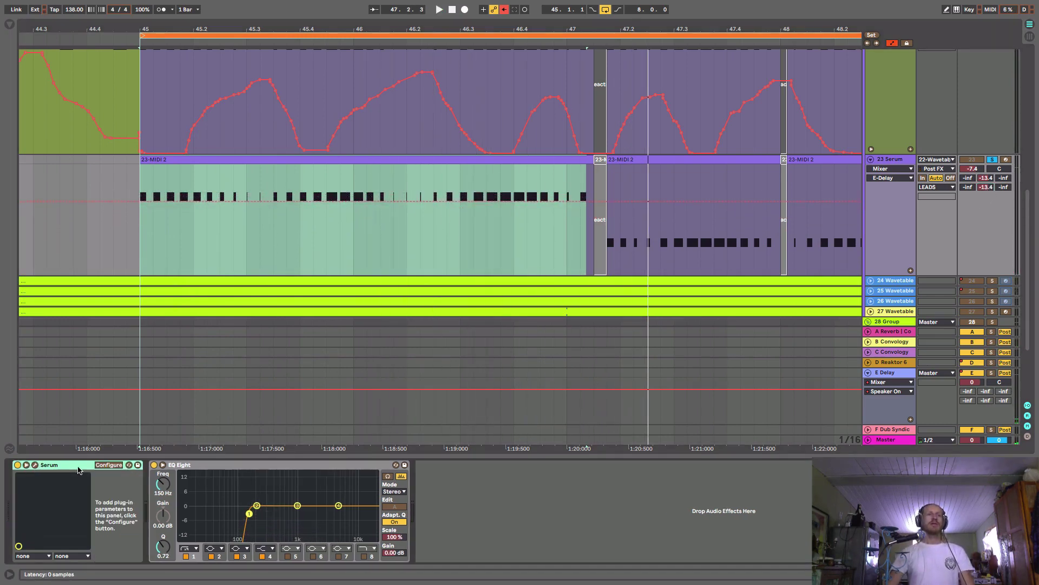
pyautogui.click(112, 465)
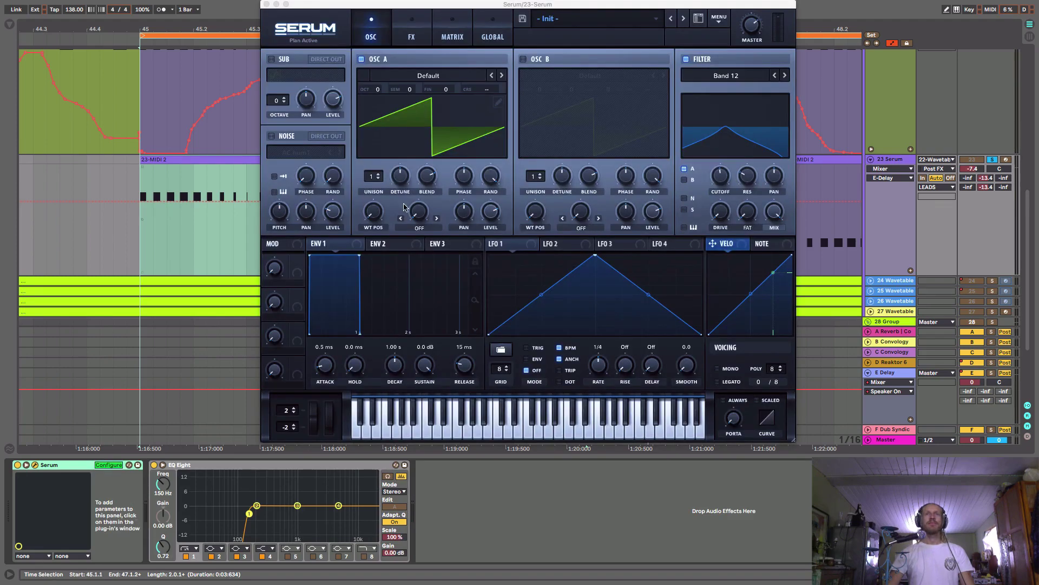
pyautogui.click(724, 179)
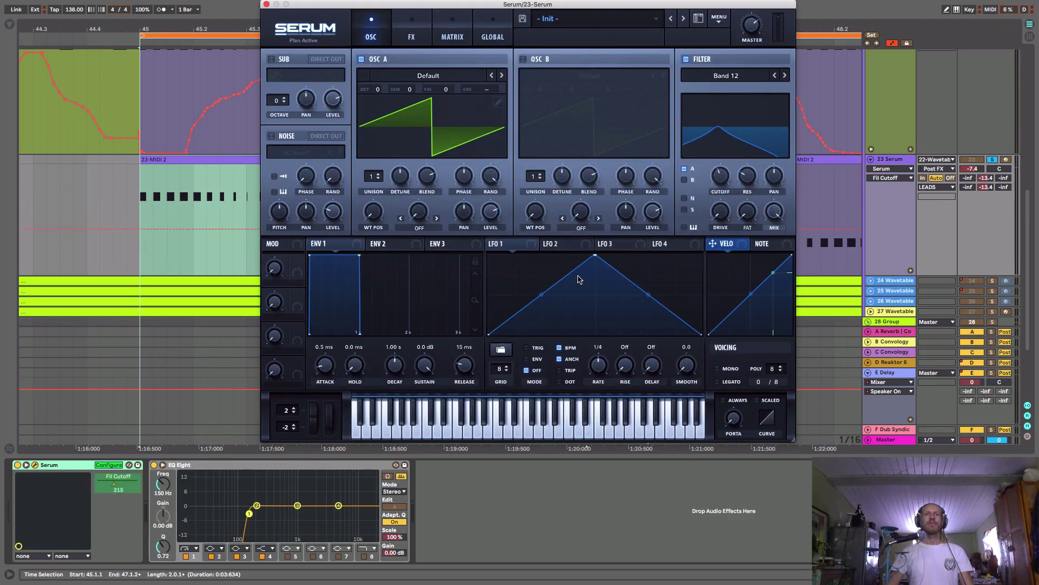
# Map Serum's Fil Cutoff to MIDI CC 5 on channel 1 and delete all the other MIDI mappings
pyautogui.click(990, 9)
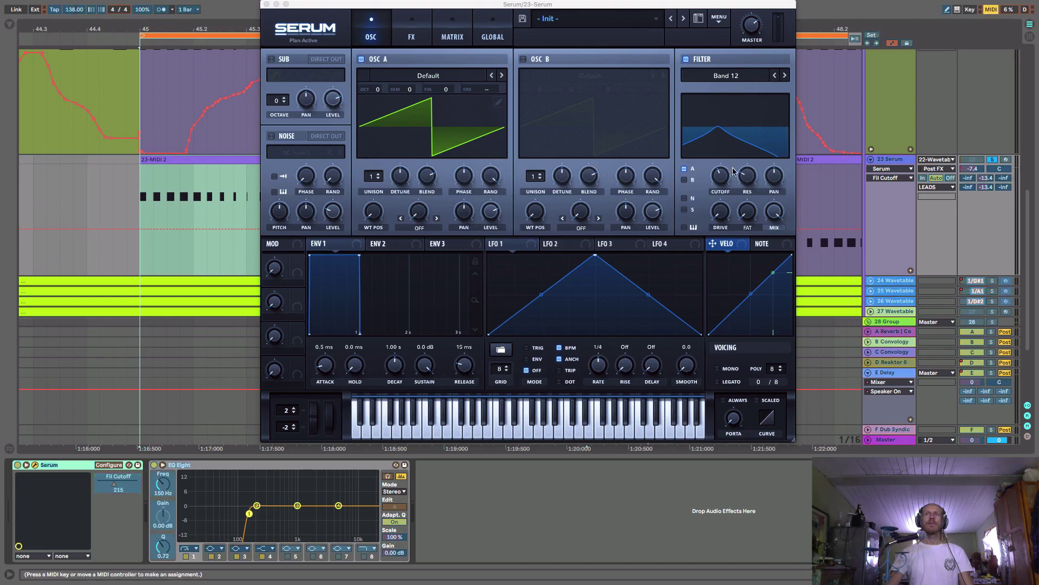
pyautogui.click(118, 486)
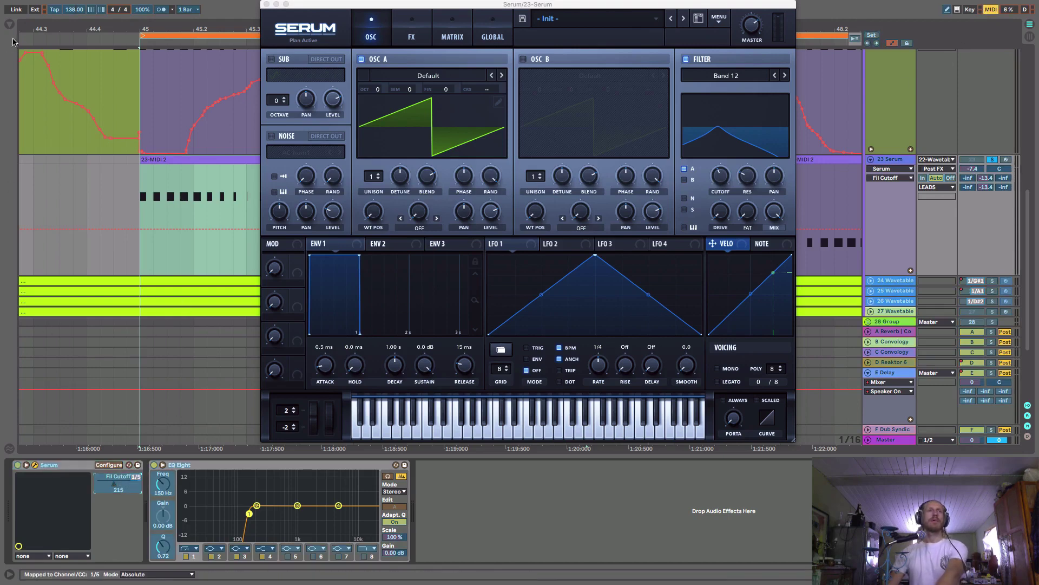
pyautogui.click(11, 24)
pyautogui.moveTo(48, 187); pyautogui.dragTo(49, 45)
pyautogui.press('Delete')
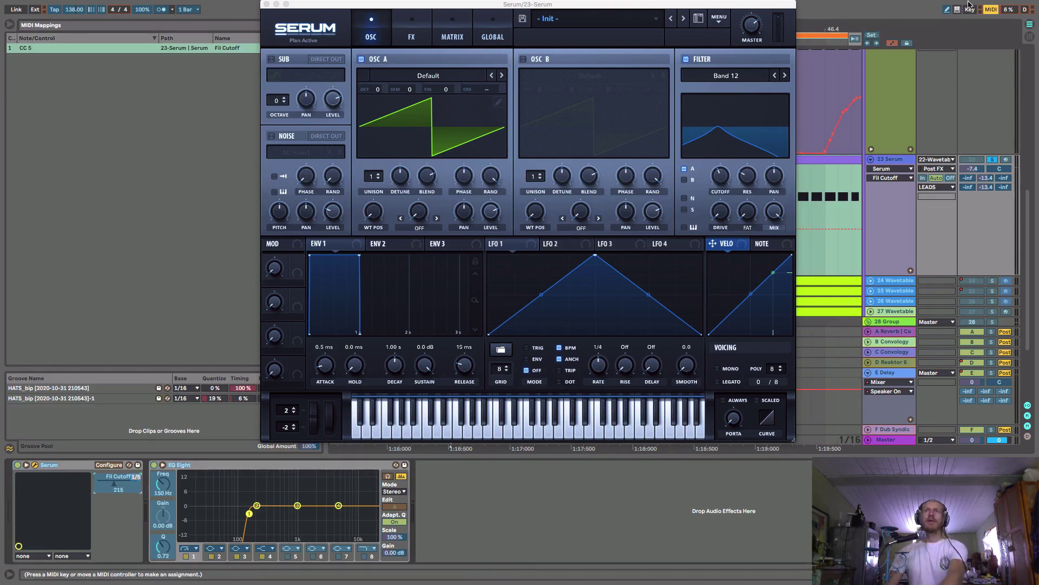
pyautogui.click(990, 11)
pyautogui.click(265, 4)
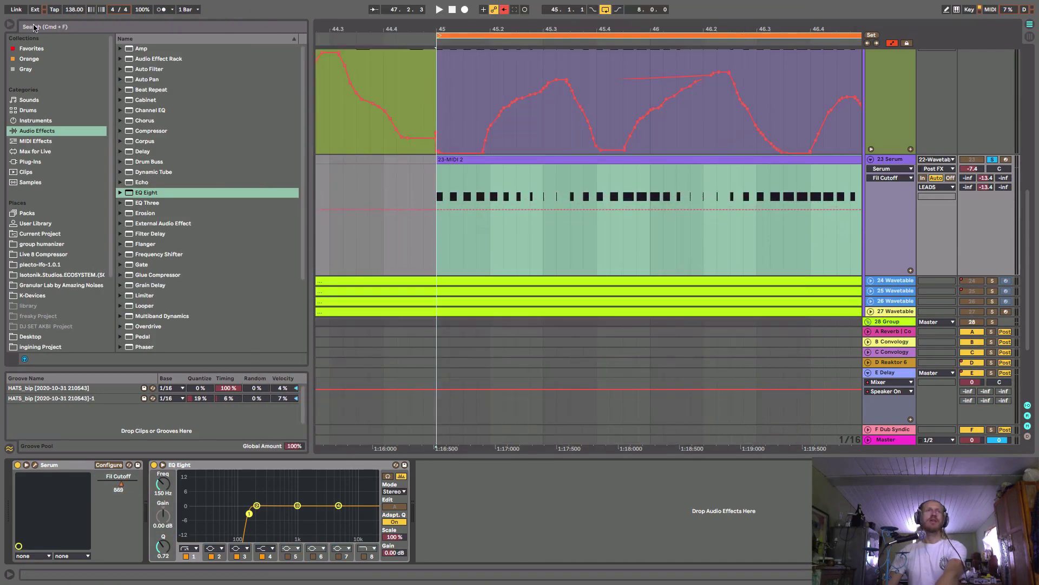
# Hide the browser and extend the Serum track's second main clip back to 47.1.2, covering the short gap clip
pyautogui.click(9, 25)
pyautogui.moveTo(461, 27); pyautogui.dragTo(347, 26)
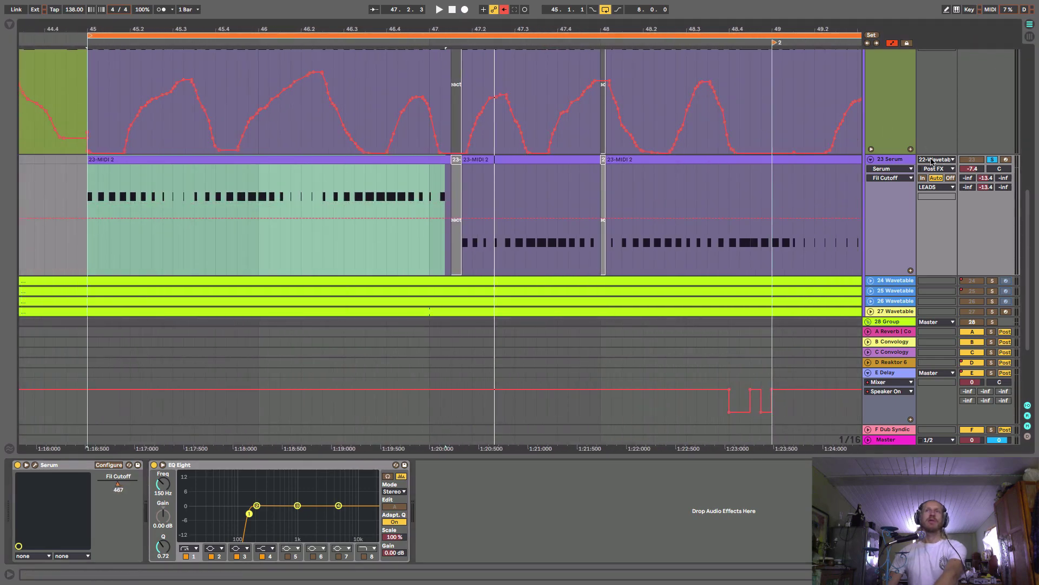
pyautogui.moveTo(1032, 205); pyautogui.dragTo(1029, 33)
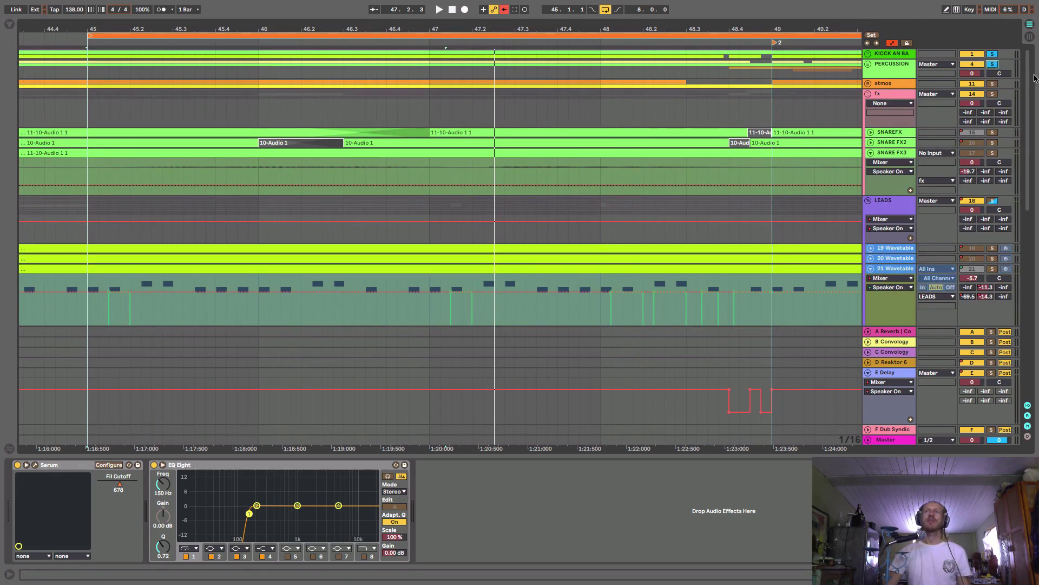
pyautogui.moveTo(1035, 78); pyautogui.dragTo(1019, 222)
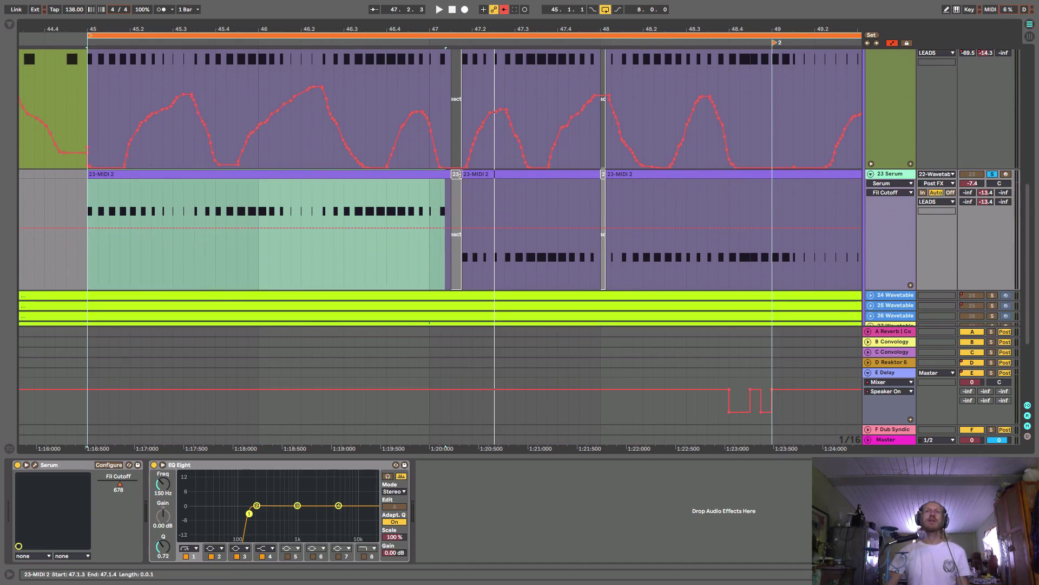
pyautogui.moveTo(460, 174); pyautogui.dragTo(440, 174)
pyautogui.scroll(2, 677, 196)
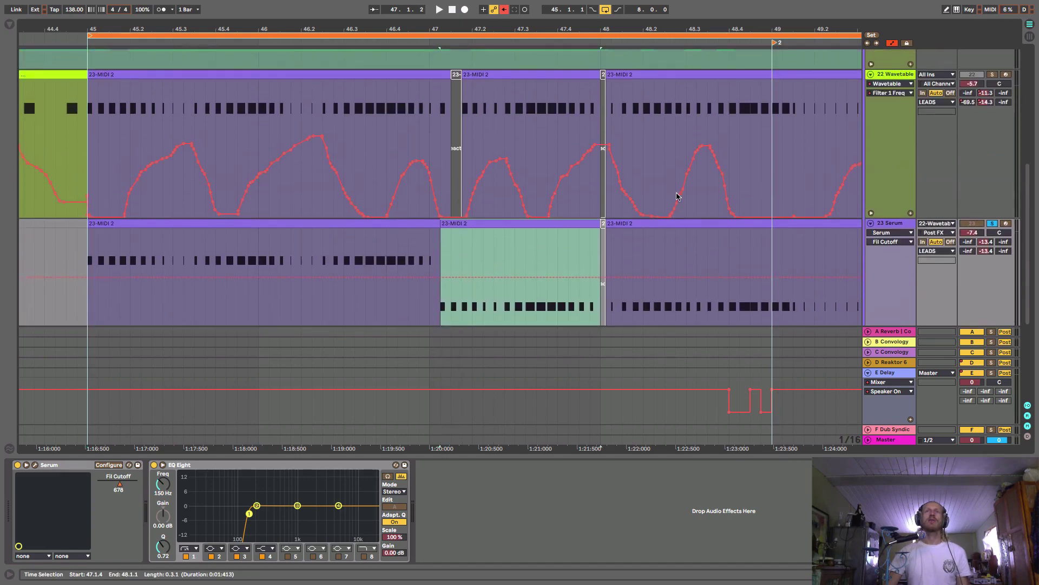
# Extend the same Serum clip's start back to 45.1.1 so it replaces the first clip
pyautogui.moveTo(550, 31); pyautogui.dragTo(484, 8)
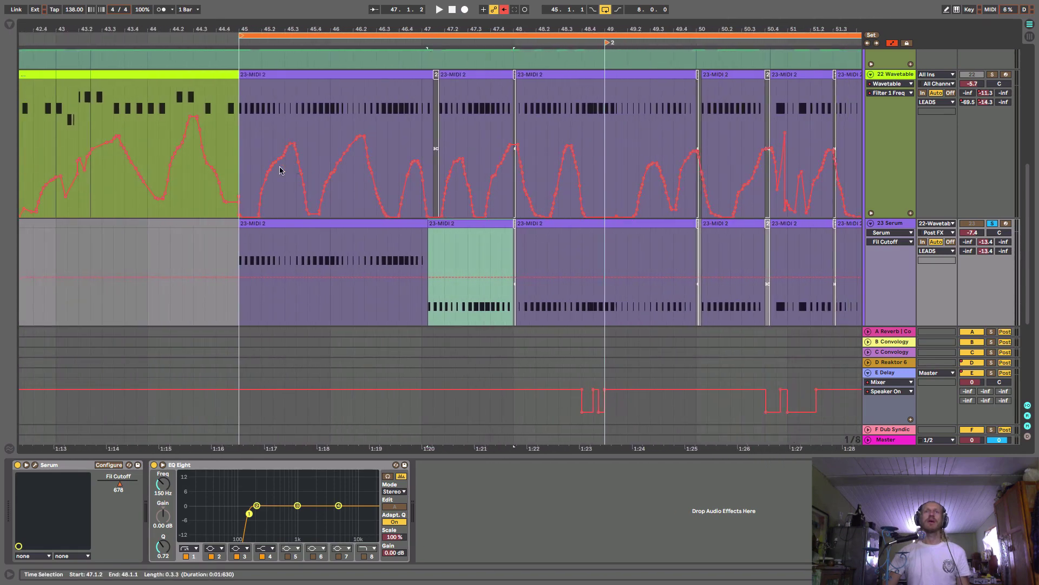
pyautogui.scroll(-2, 346, 203)
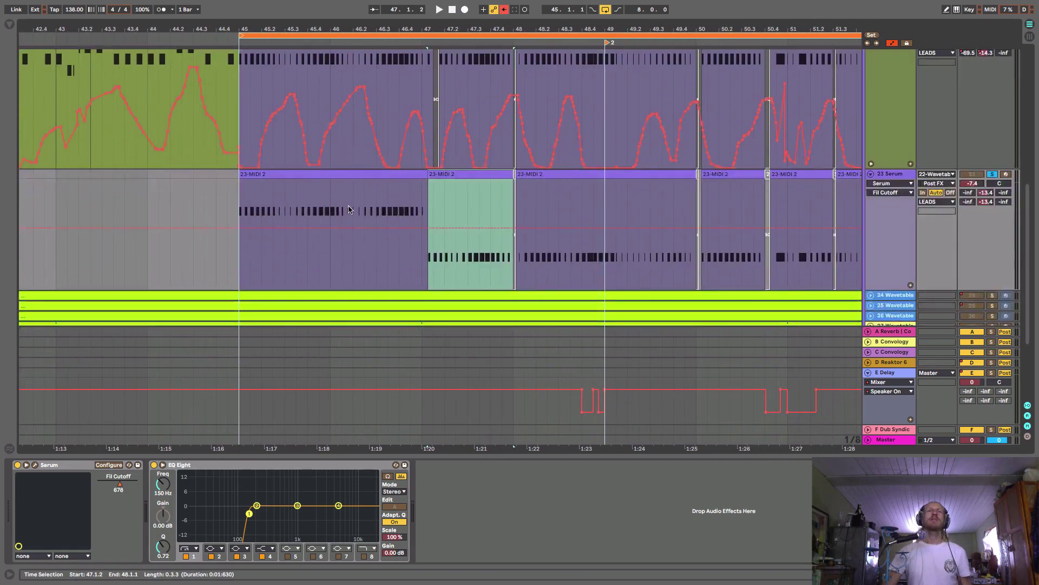
pyautogui.scroll(1, 379, 217)
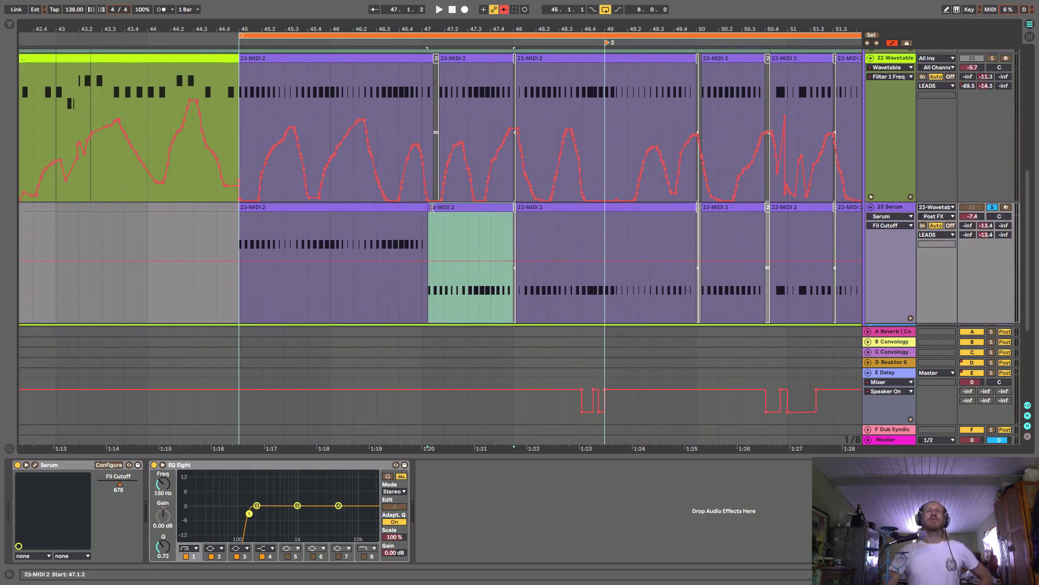
pyautogui.moveTo(433, 207); pyautogui.dragTo(241, 218)
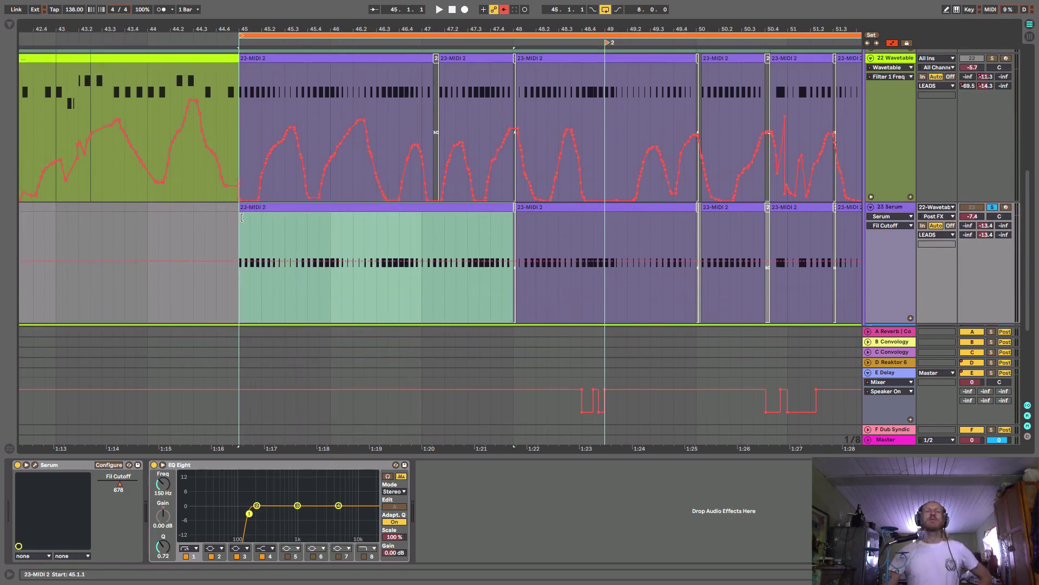
pyautogui.click(241, 219)
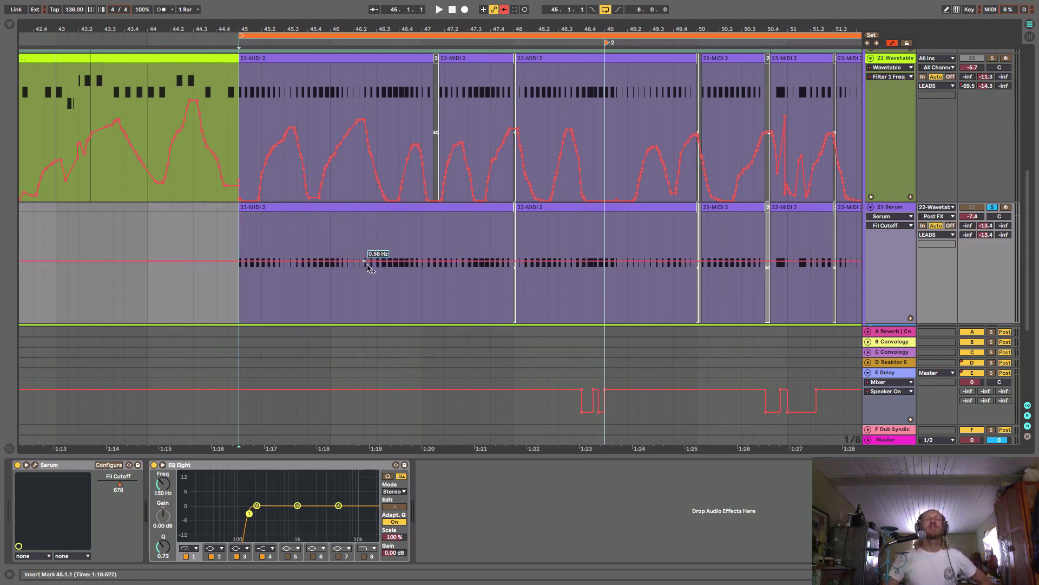
# Record Fil Cutoff automation on the Serum track with the mapped controller across the loop from bar 45 to 53
pyautogui.scroll(-1, 362, 282)
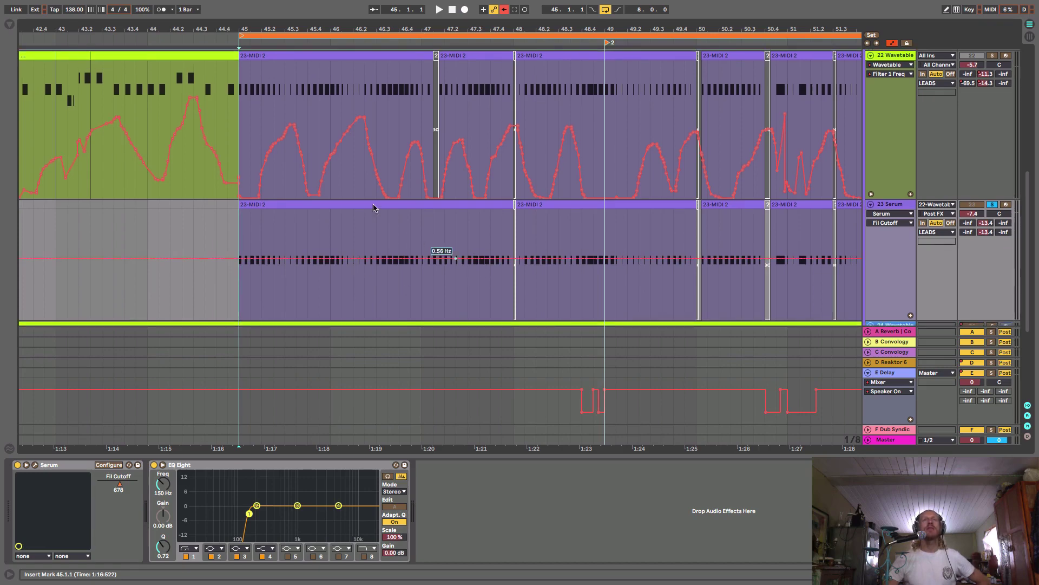
pyautogui.scroll(-2, 276, 29)
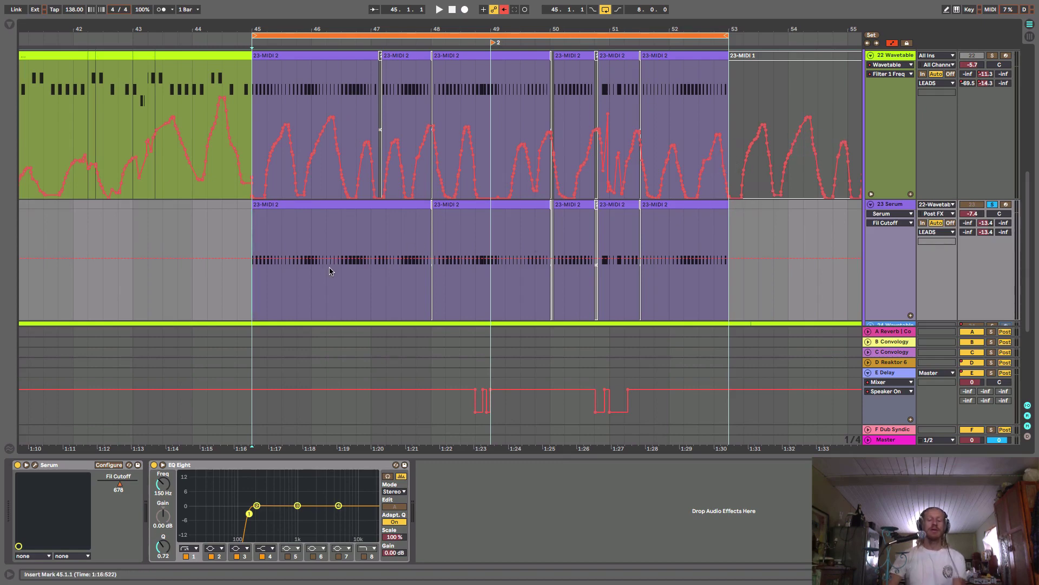
pyautogui.click(439, 10)
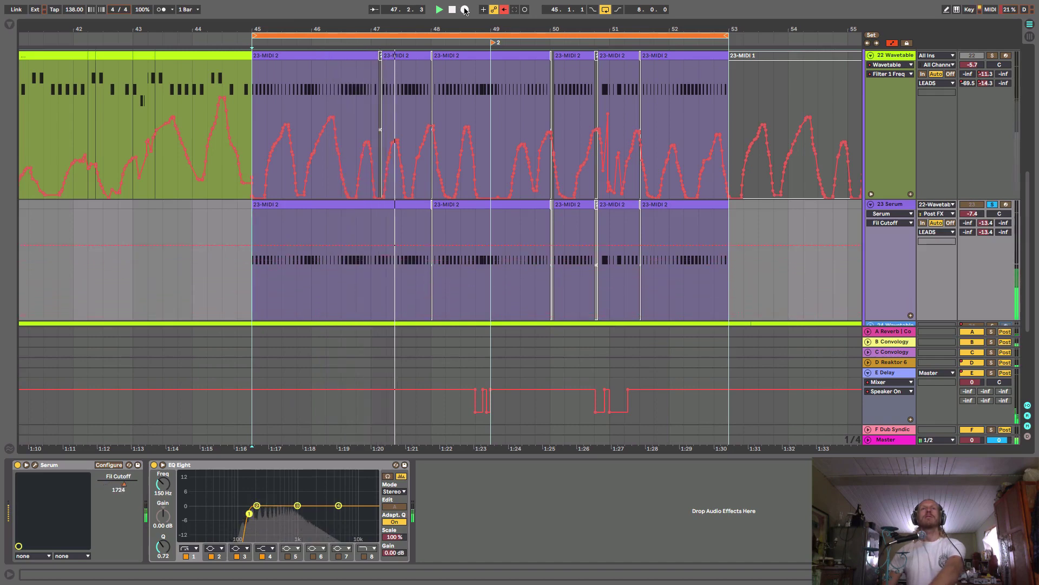
pyautogui.click(464, 10)
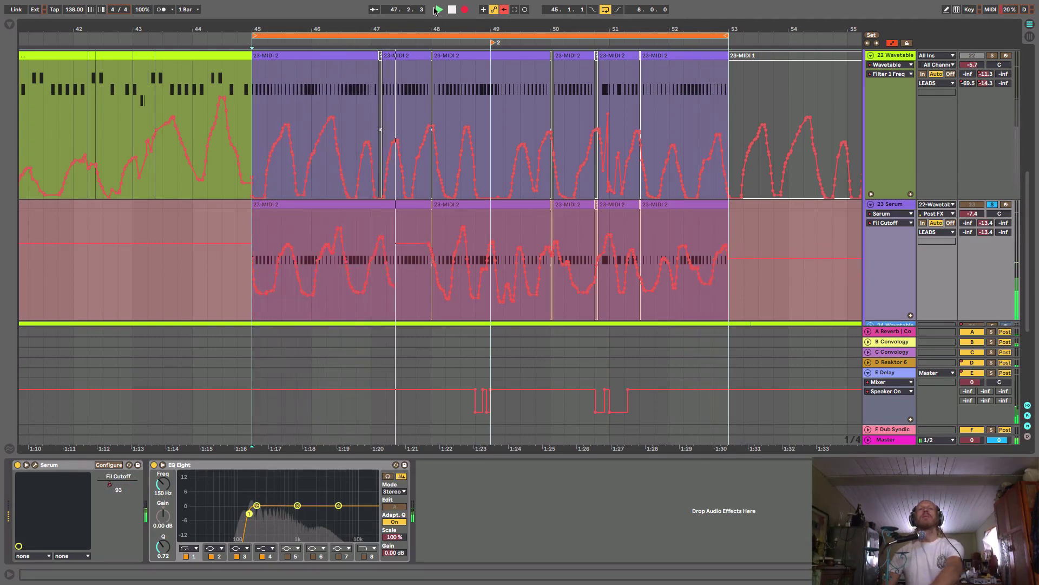
pyautogui.click(464, 10)
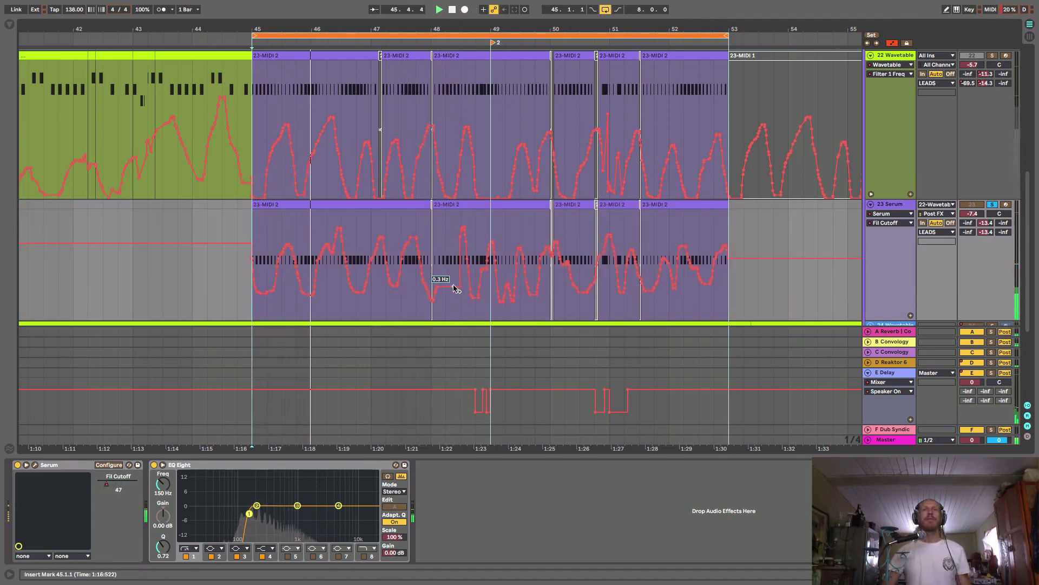
# Reshape the flat Fil Cutoff automation segment just after bar 48 into a rising ramp
pyautogui.moveTo(454, 286); pyautogui.dragTo(451, 242)
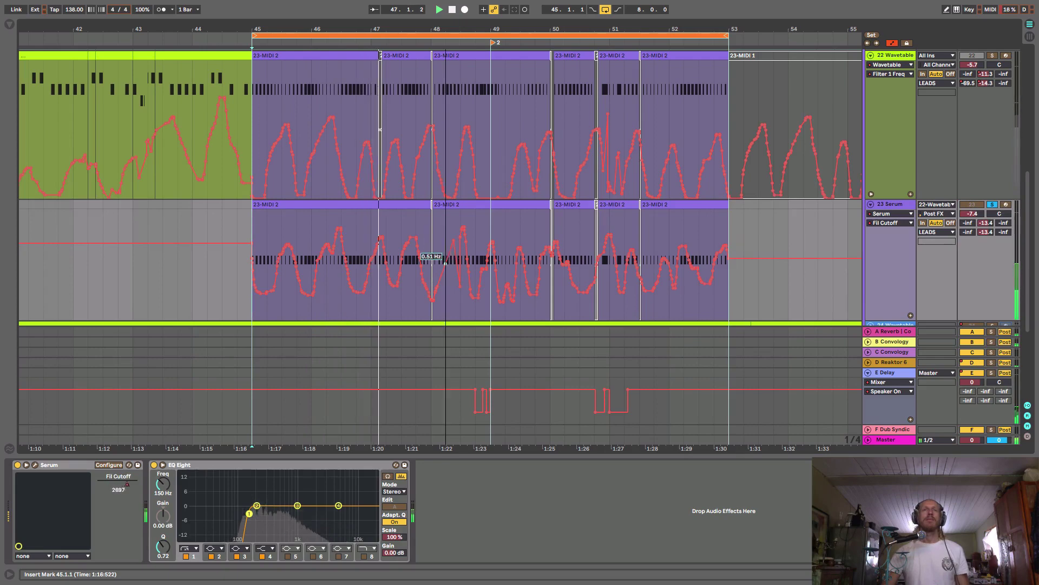
pyautogui.moveTo(468, 29); pyautogui.dragTo(469, 61)
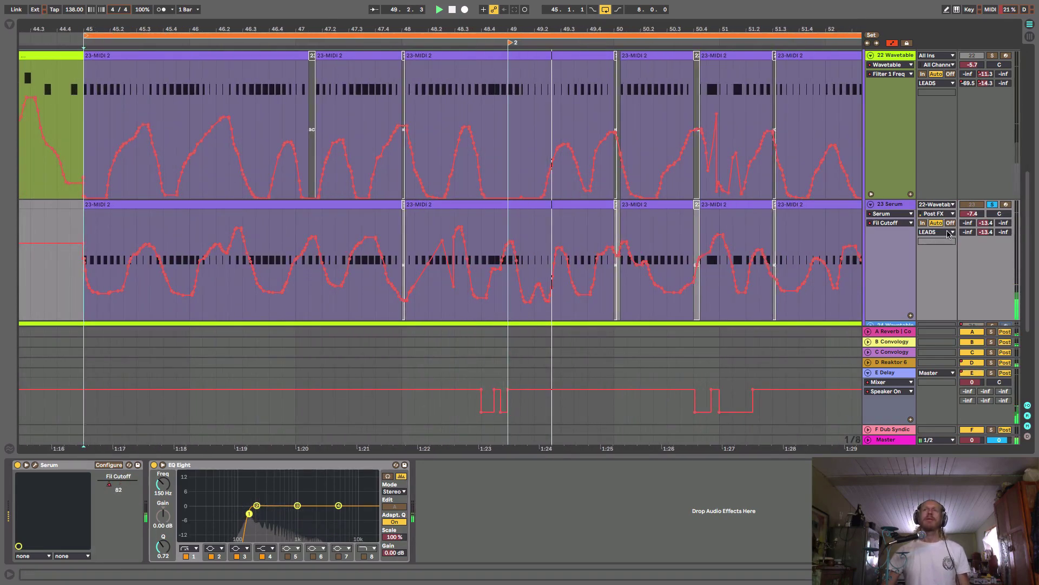
# Switch to Session View and raise the Serum track's volume to 0.7 dB during playback
pyautogui.press('Tab')
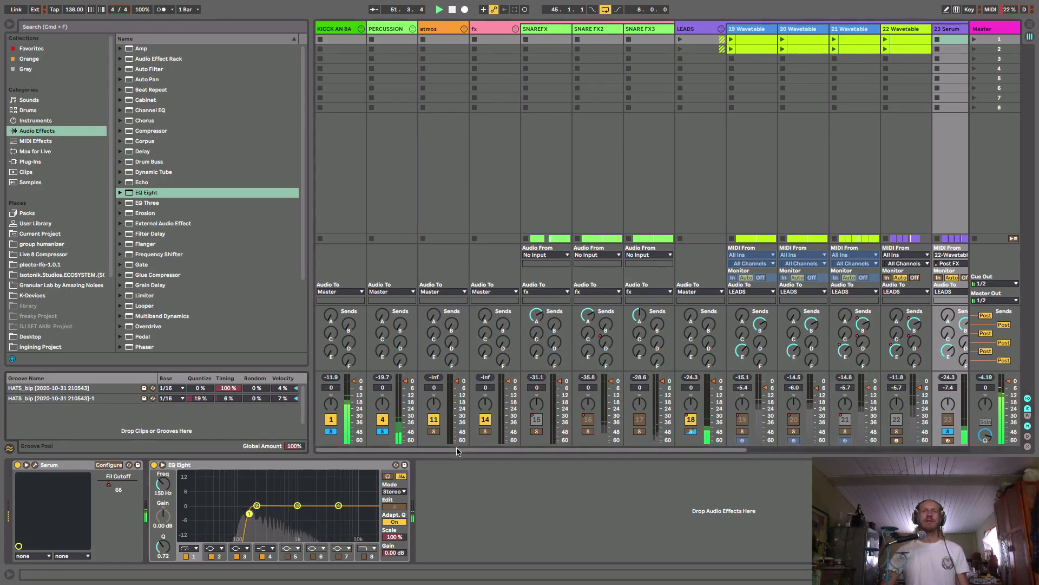
pyautogui.moveTo(457, 450); pyautogui.dragTo(557, 450)
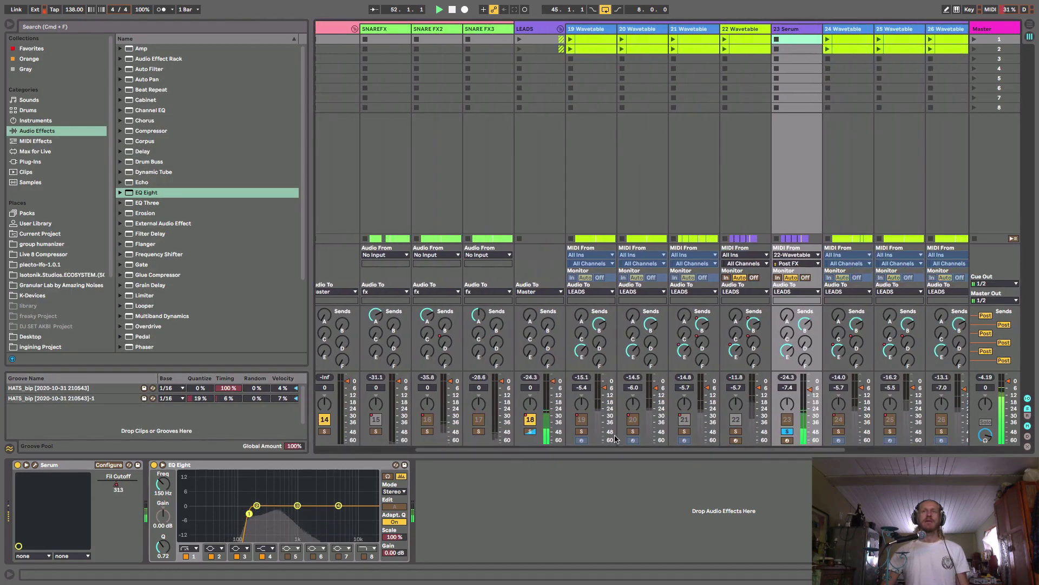
pyautogui.click(787, 377)
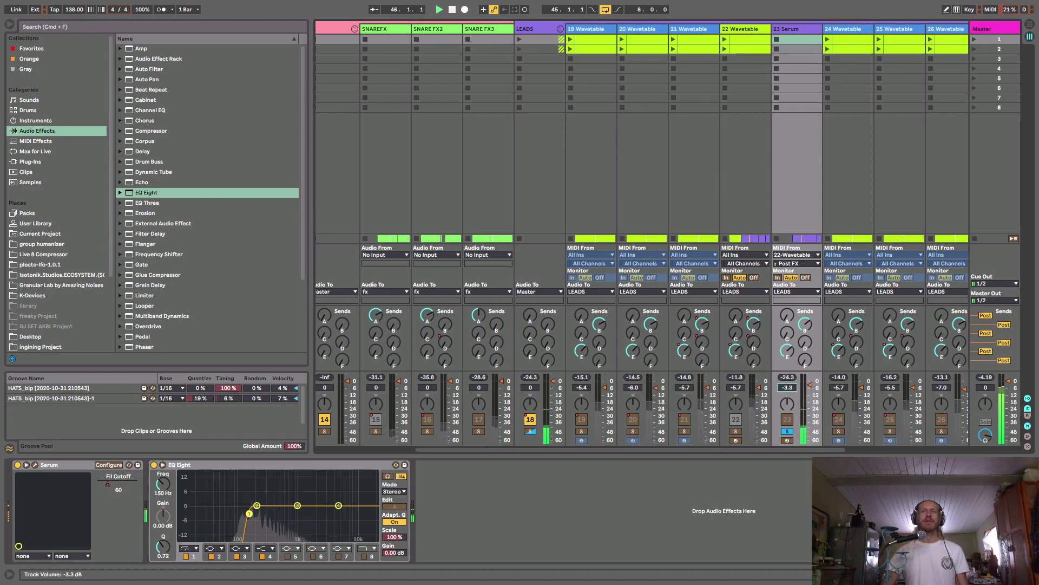
pyautogui.moveTo(787, 387); pyautogui.dragTo(787, 383)
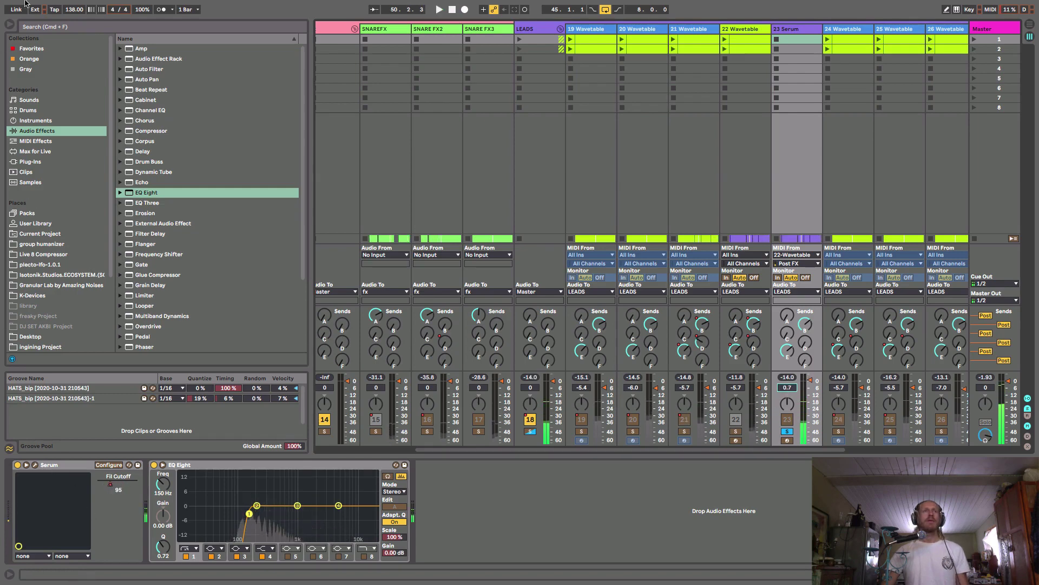
# Hide the browser, look over the track levels in the mixer and play the loop to judge Serum's level
pyautogui.click(12, 25)
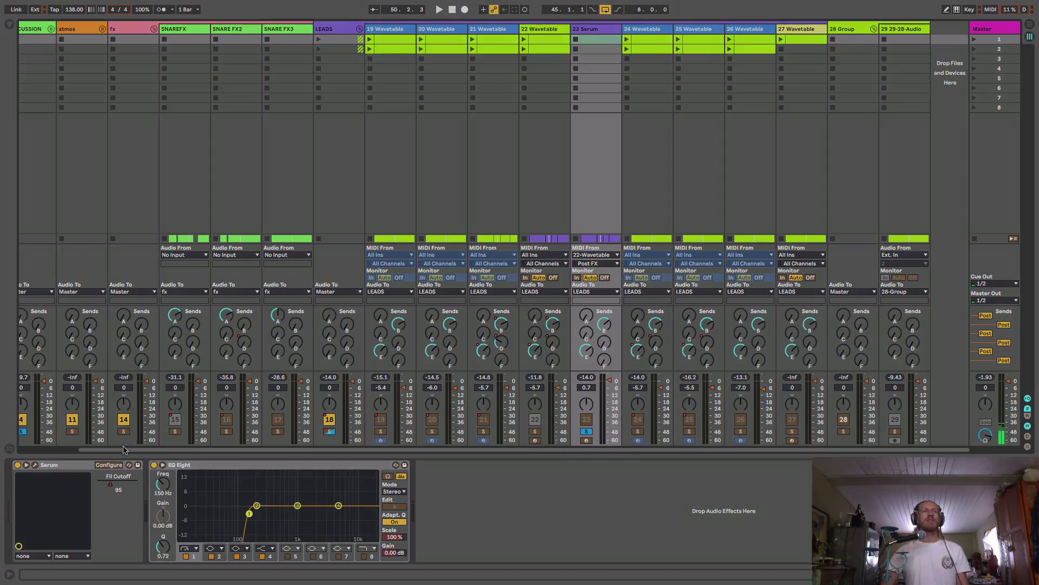
pyautogui.hscroll(-3, 123, 454)
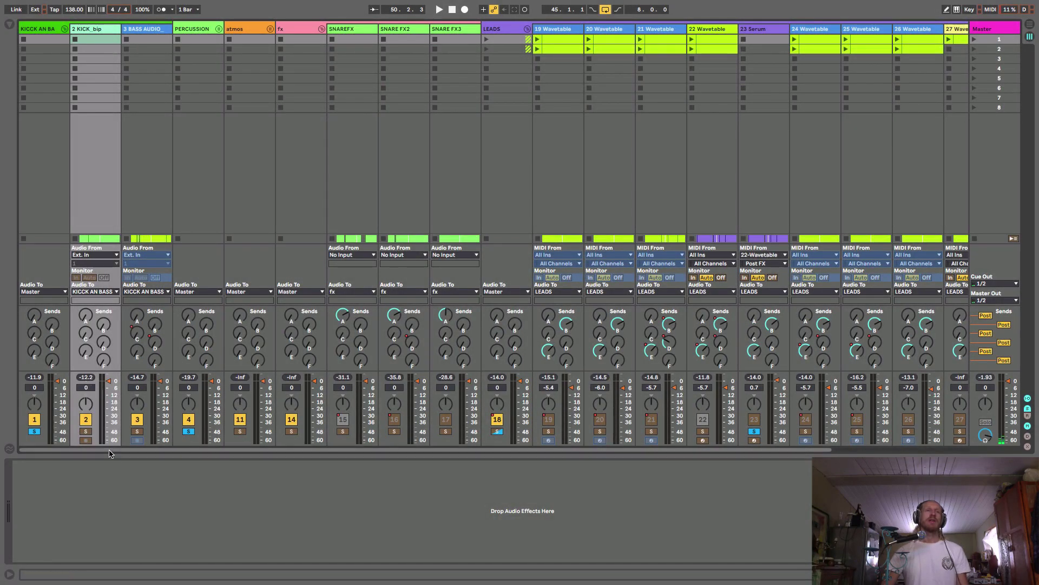
pyautogui.hscroll(5, 217, 455)
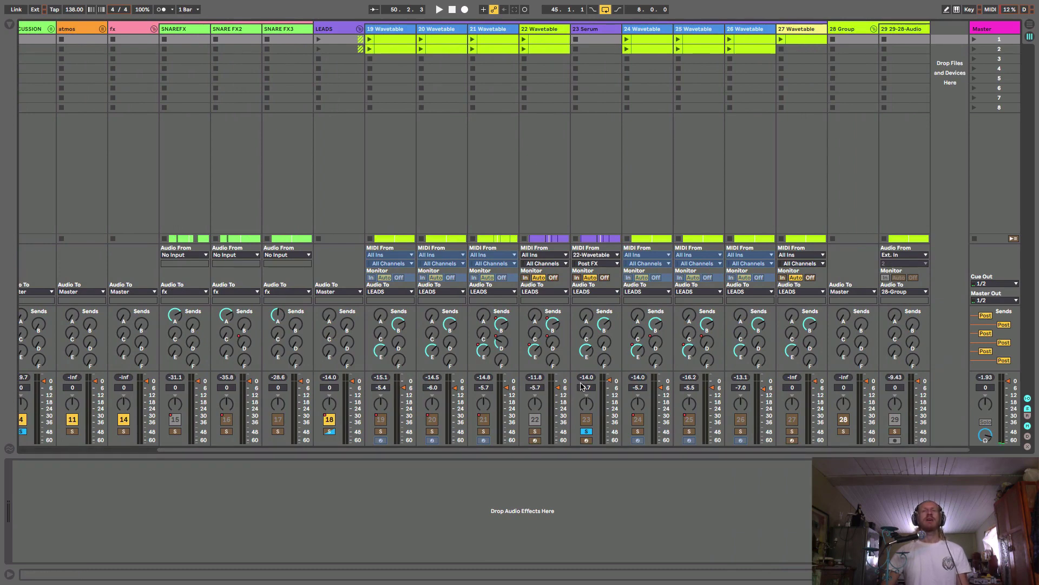
pyautogui.press('space')
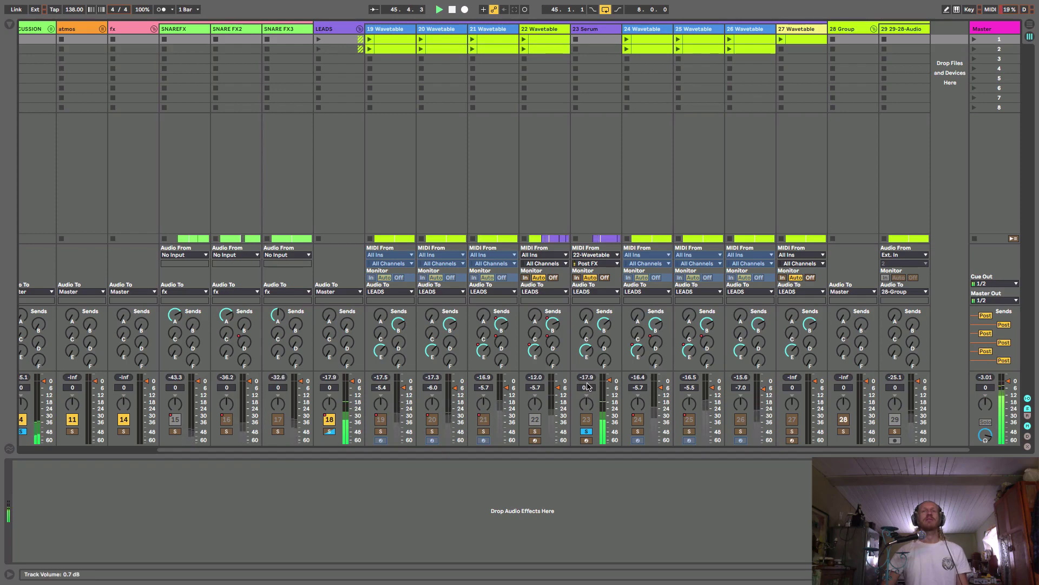
# Select the Serum track, open its plug-in window and restart playback of the loop
pyautogui.click(590, 30)
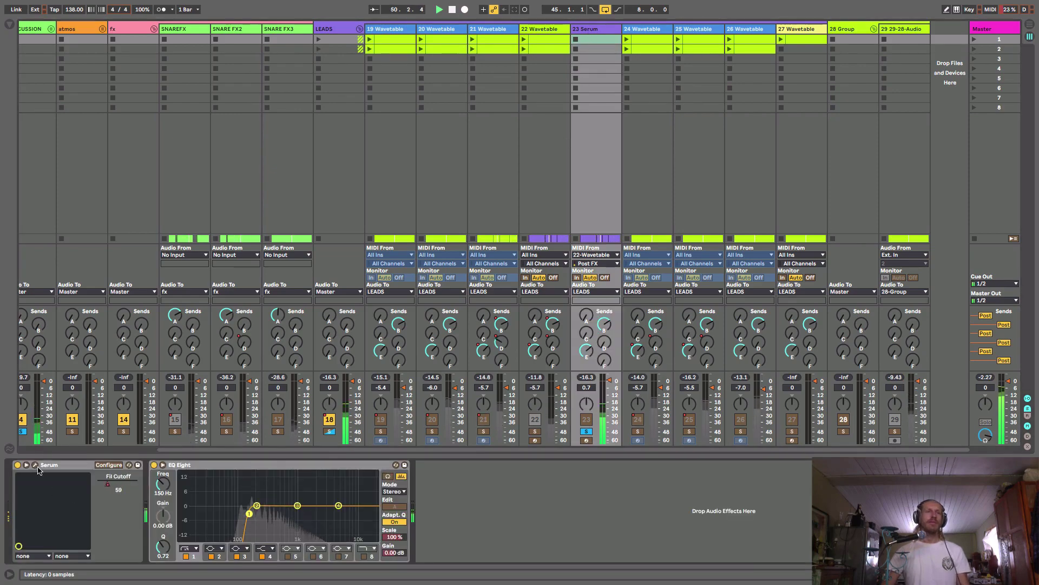
pyautogui.click(35, 465)
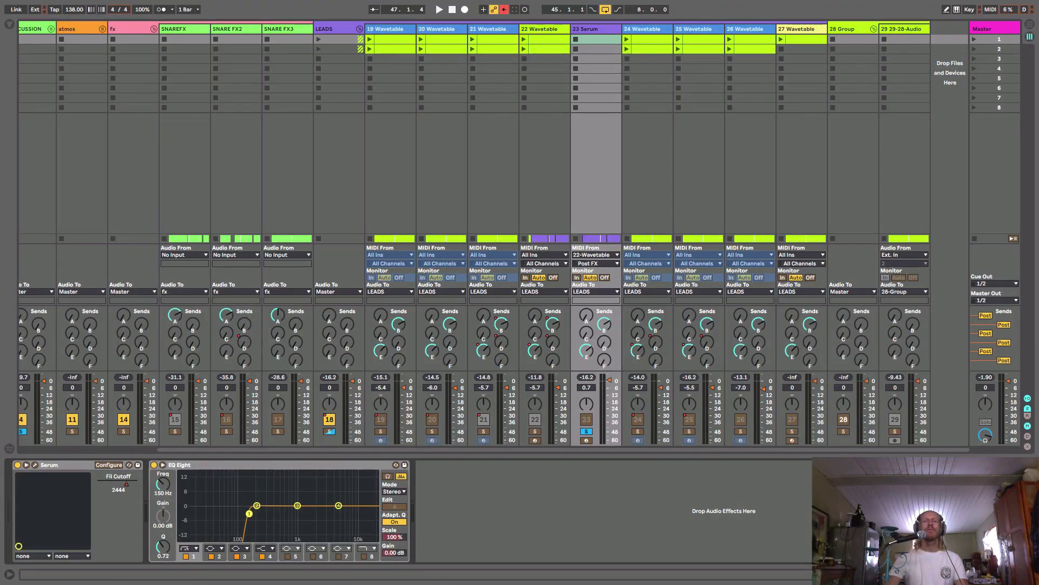
pyautogui.press('space')
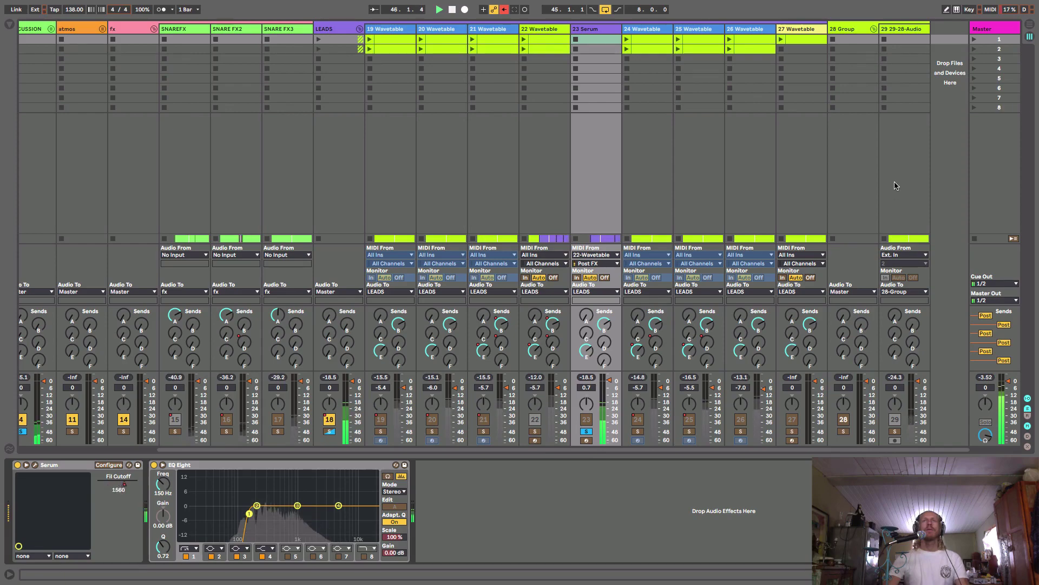
# Return to Arrangement View and fold the 22 Wavetable track above the Serum track
pyautogui.press('Tab')
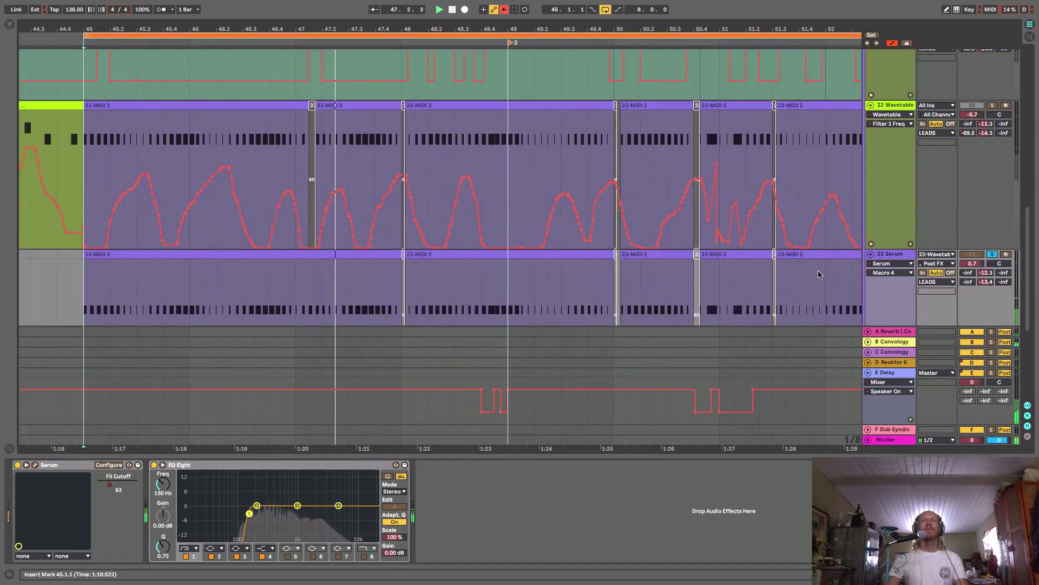
pyautogui.scroll(-2, 812, 244)
pyautogui.click(870, 55)
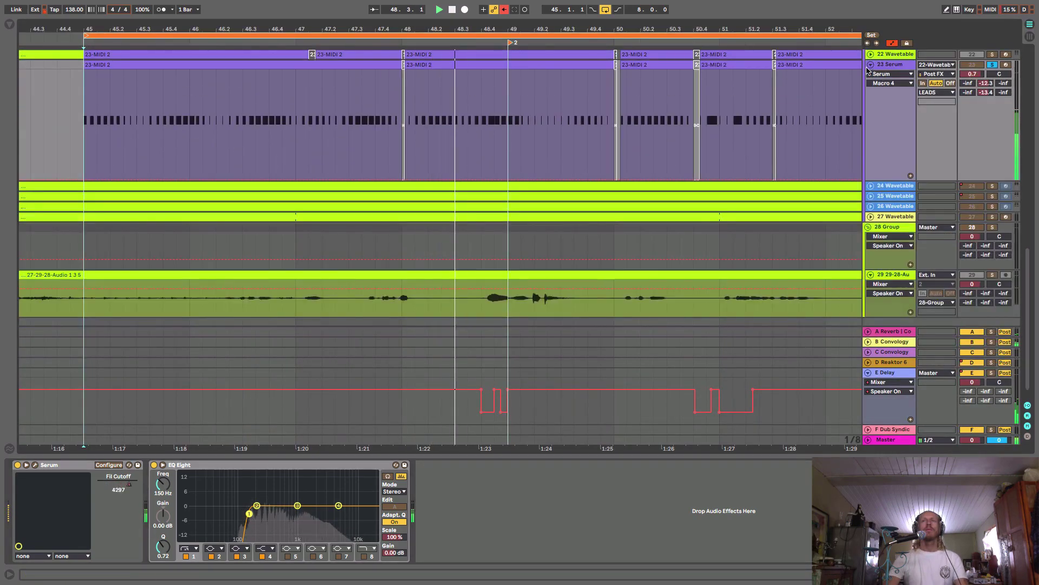
pyautogui.moveTo(395, 32); pyautogui.dragTo(396, 30)
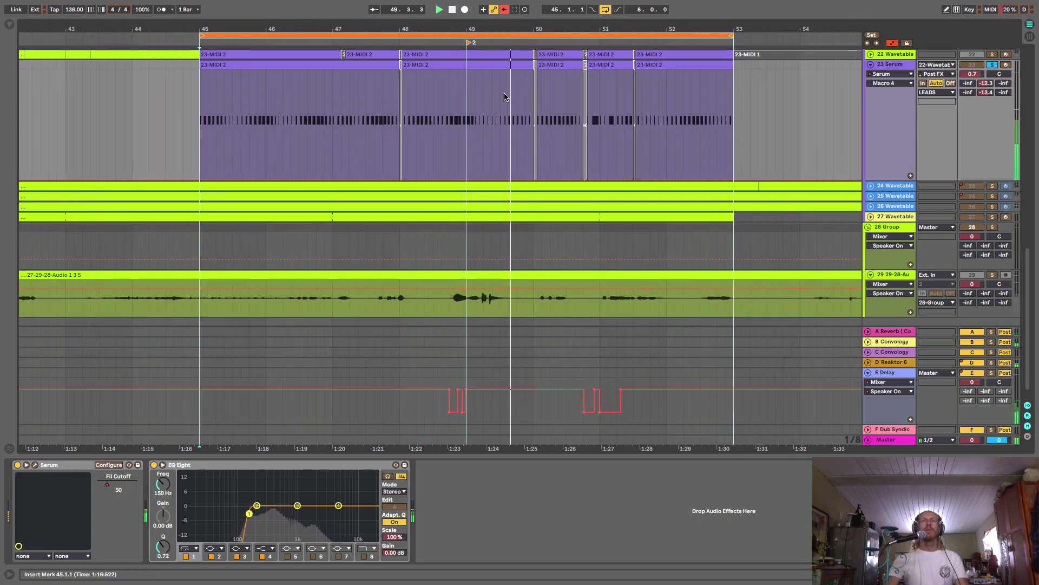
pyautogui.scroll(1, 531, 116)
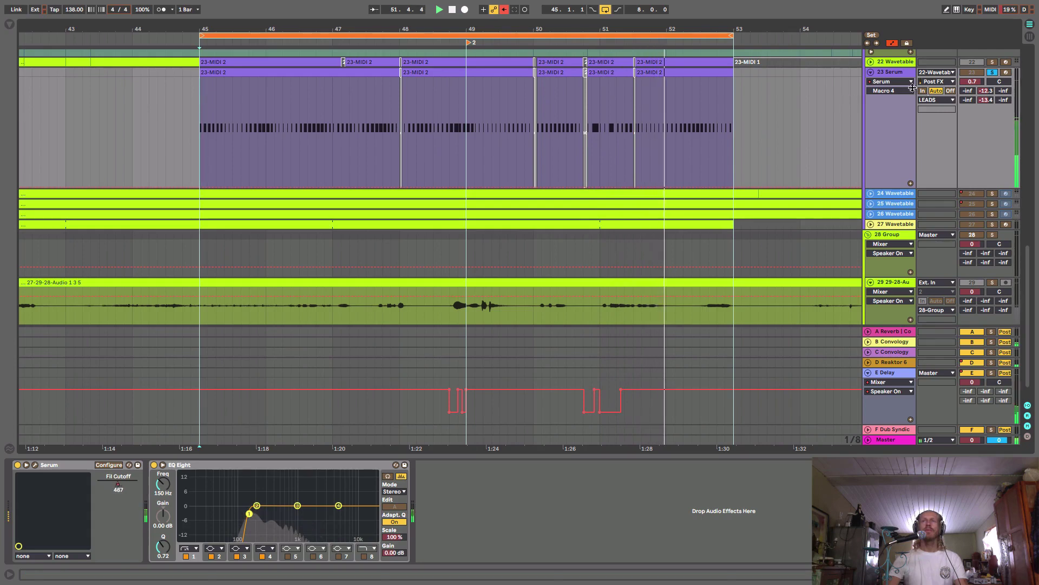
# Compare Serum soloed and in the full mix, leave it unsoloed and raise its track volume to 1.1 dB
pyautogui.click(993, 73)
pyautogui.click(993, 73)
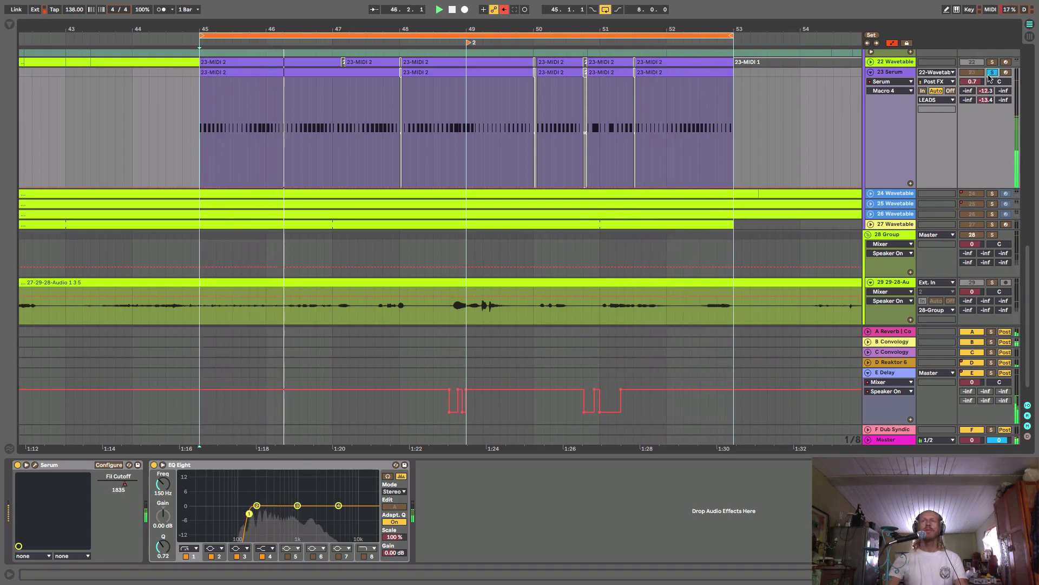
pyautogui.click(992, 72)
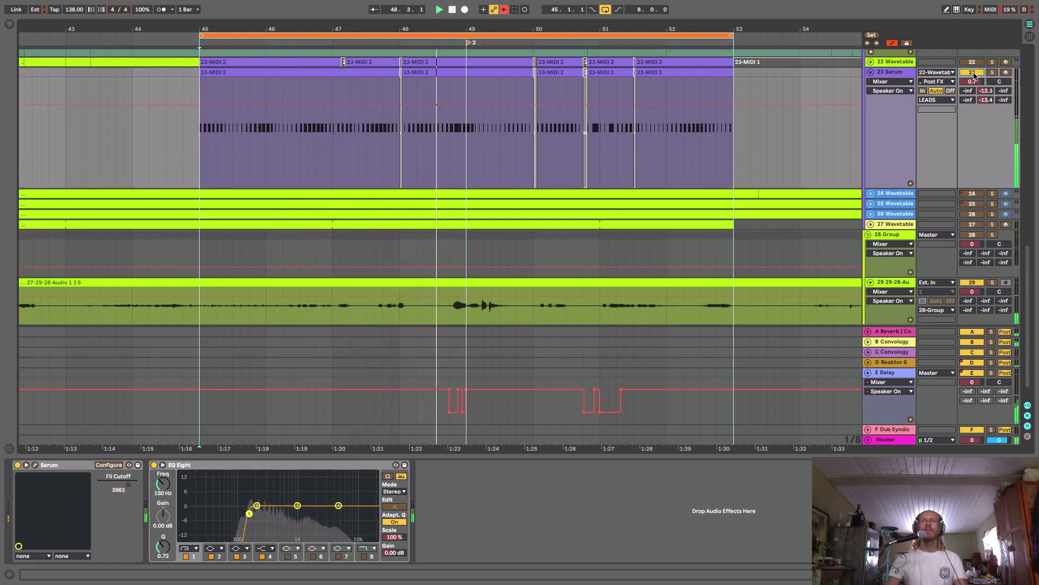
pyautogui.click(972, 73)
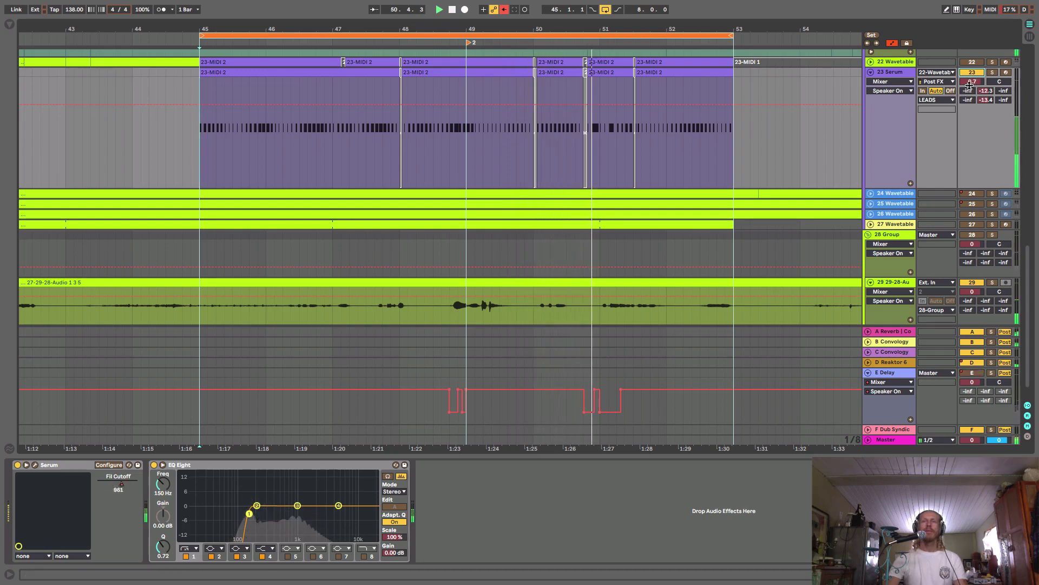
pyautogui.click(971, 82)
pyautogui.moveTo(972, 82); pyautogui.dragTo(972, 79)
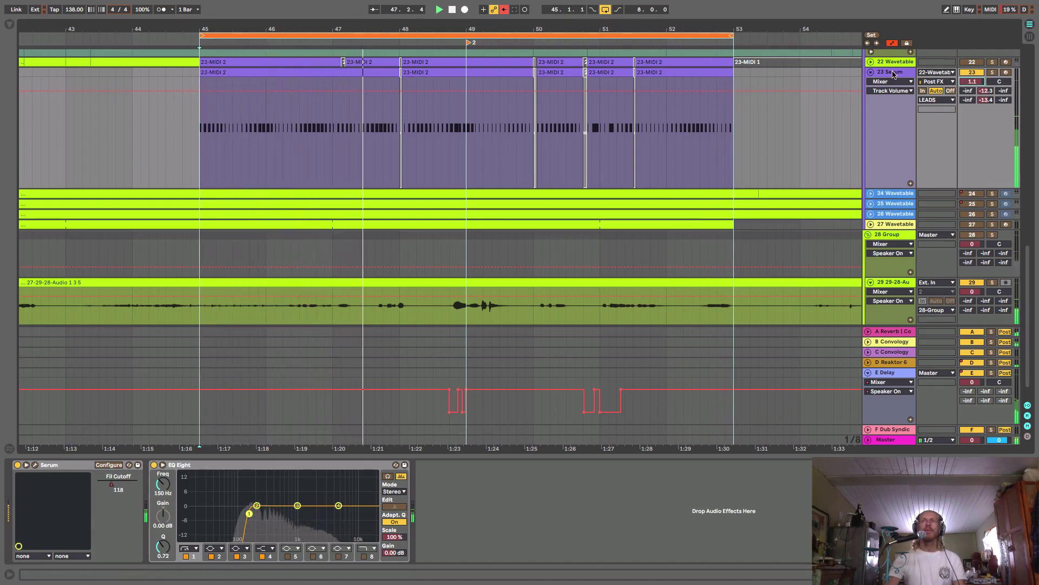
# Show the browser, then inspect Envelope 2 in Serum's plug-in window and close the window
pyautogui.click(10, 24)
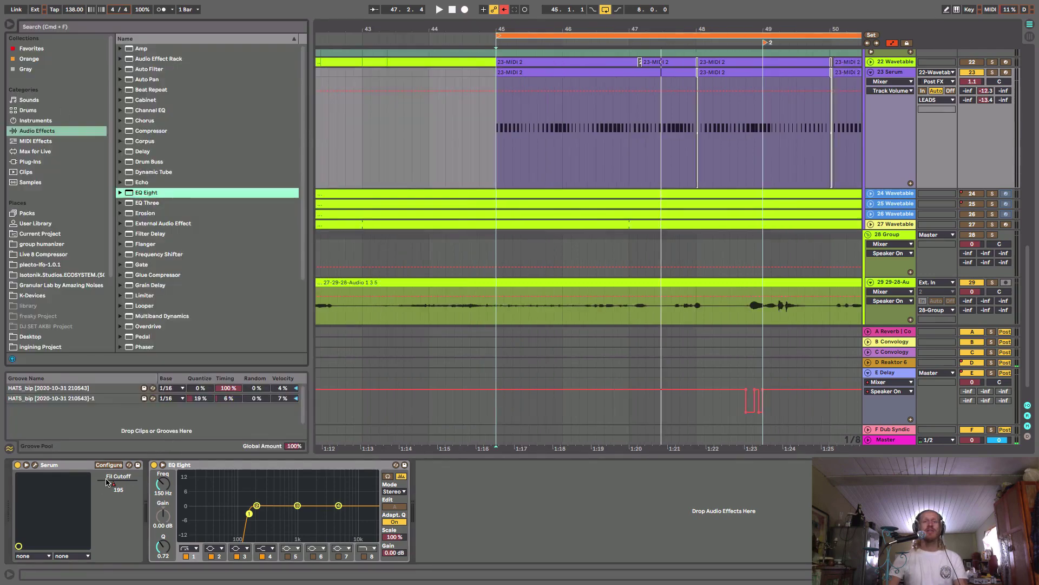
pyautogui.click(36, 466)
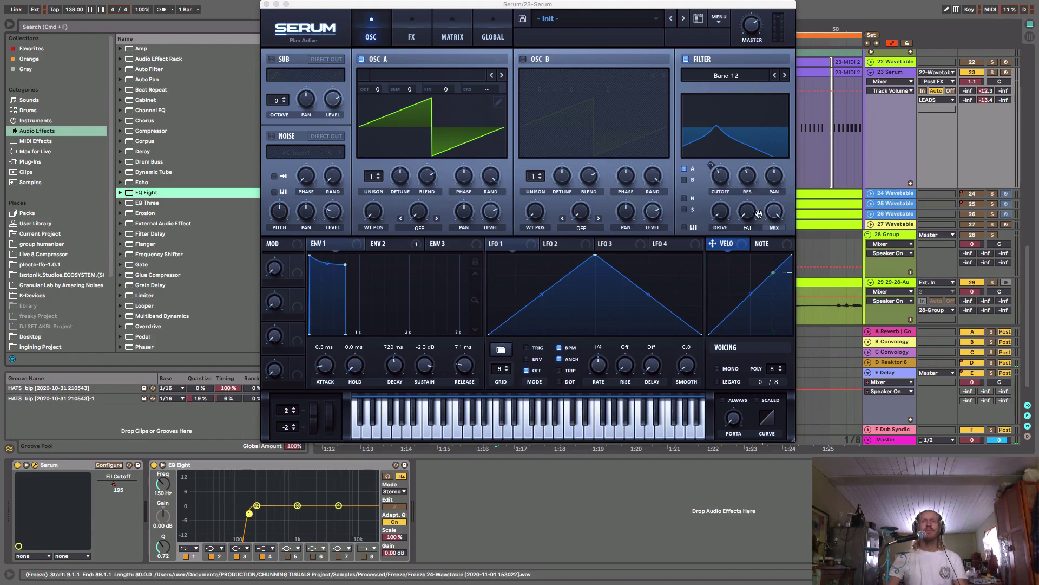
pyautogui.click(397, 245)
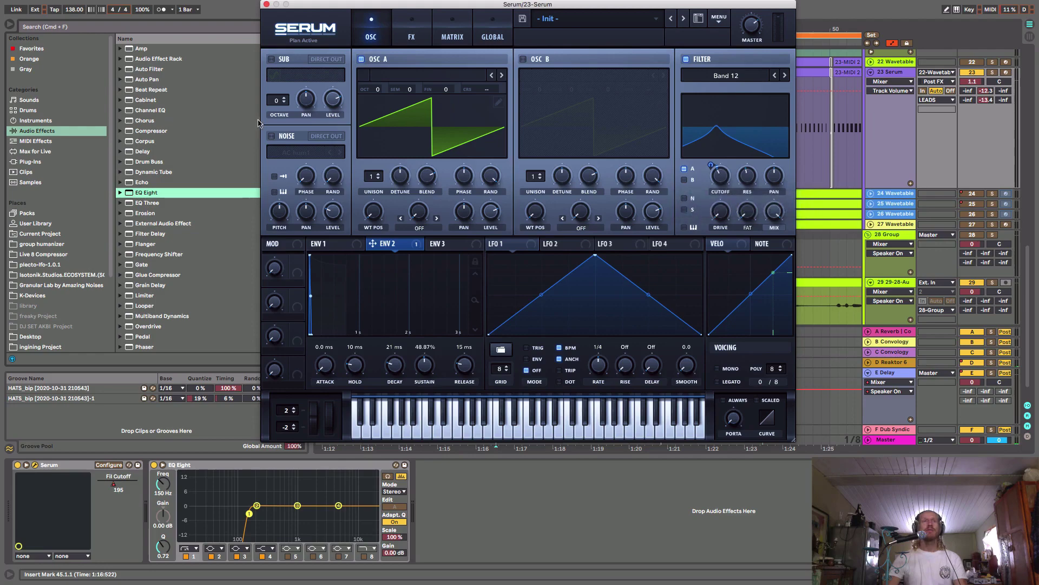
pyautogui.click(266, 4)
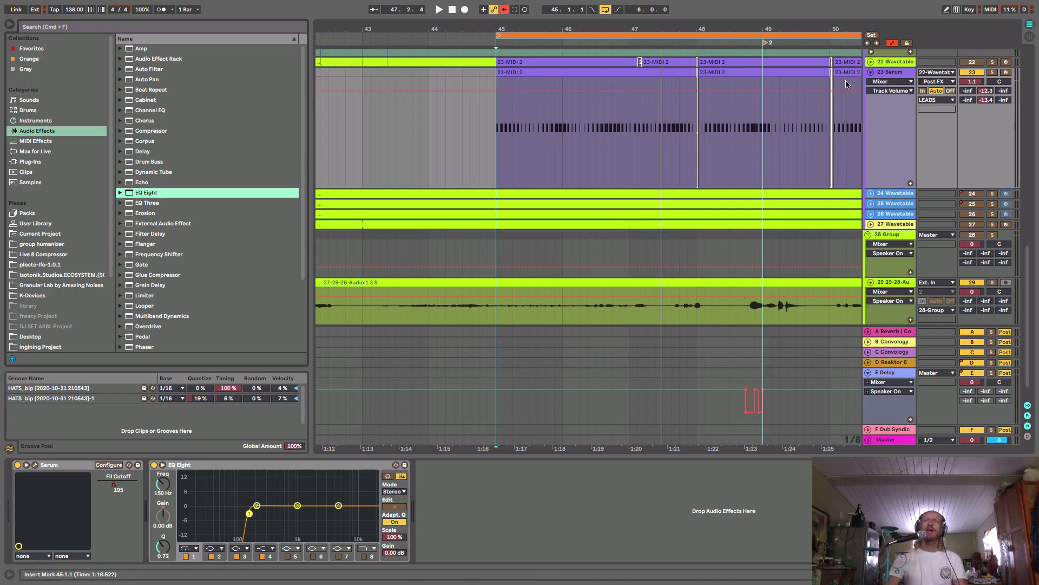
# Search the plug-ins for PANCAK and load the Cableguys PanCake2 Audio Unit onto the soloed Serum track
pyautogui.click(888, 73)
pyautogui.scroll(4, 916, 131)
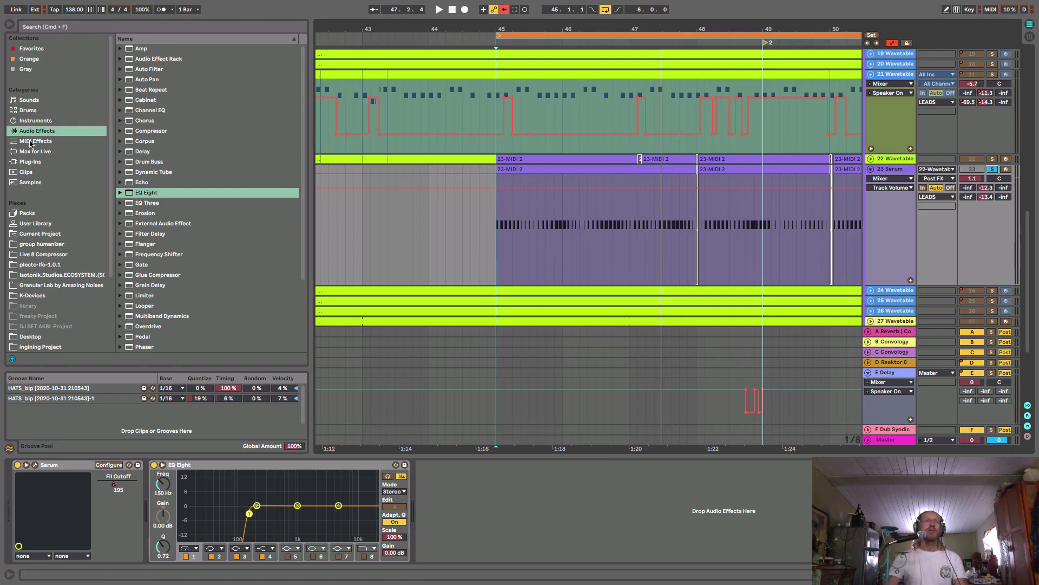
pyautogui.click(30, 161)
pyautogui.click(72, 27)
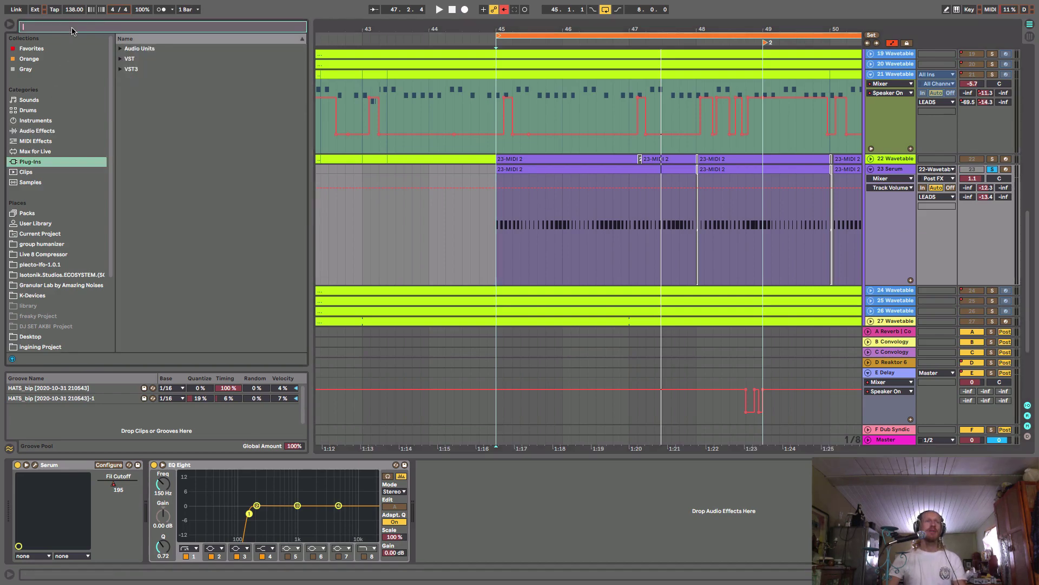
pyautogui.write('PANCAK')
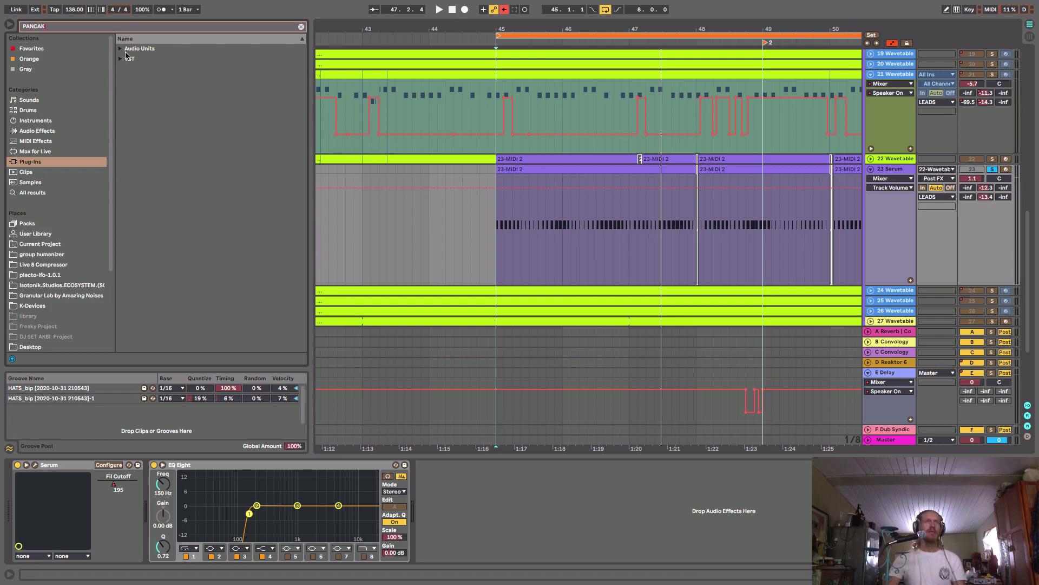
pyautogui.click(120, 49)
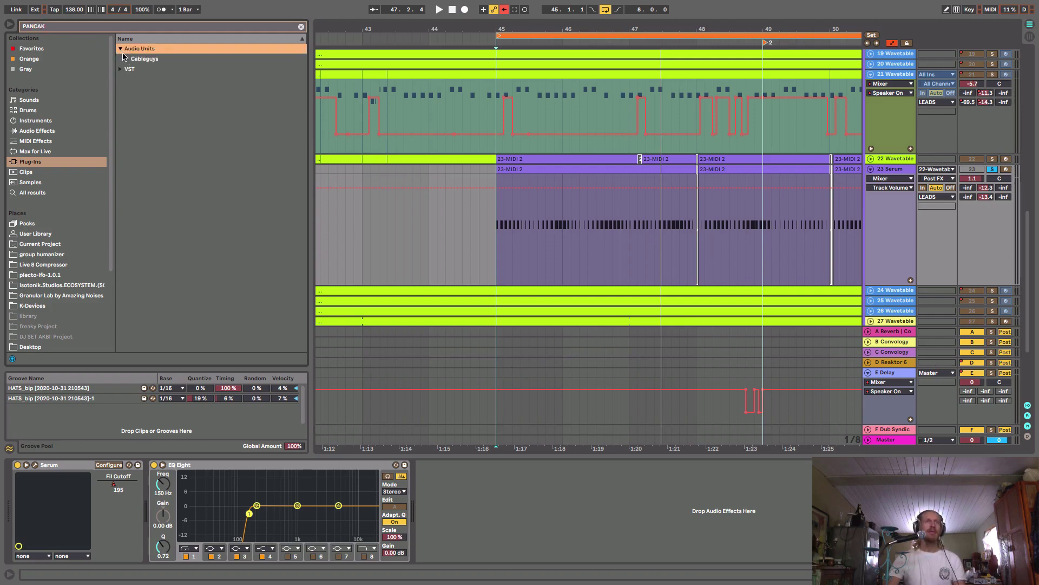
pyautogui.click(127, 59)
pyautogui.doubleClick(149, 69)
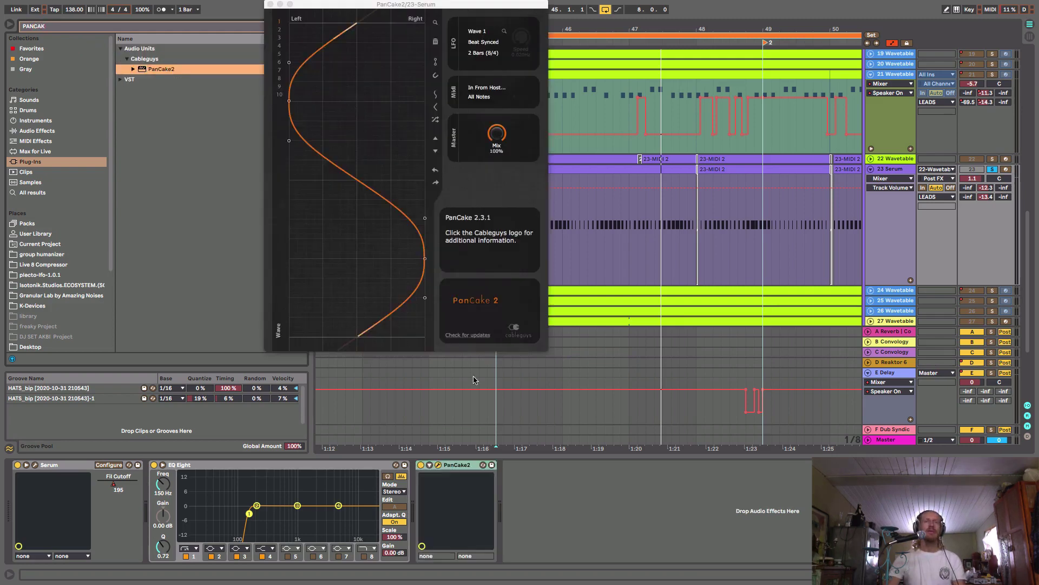
# Play the loop with the kick-and-bass, percussion and atmos groups soloed alongside Serum, folding the kick-and-bass and fx groups
pyautogui.press('space')
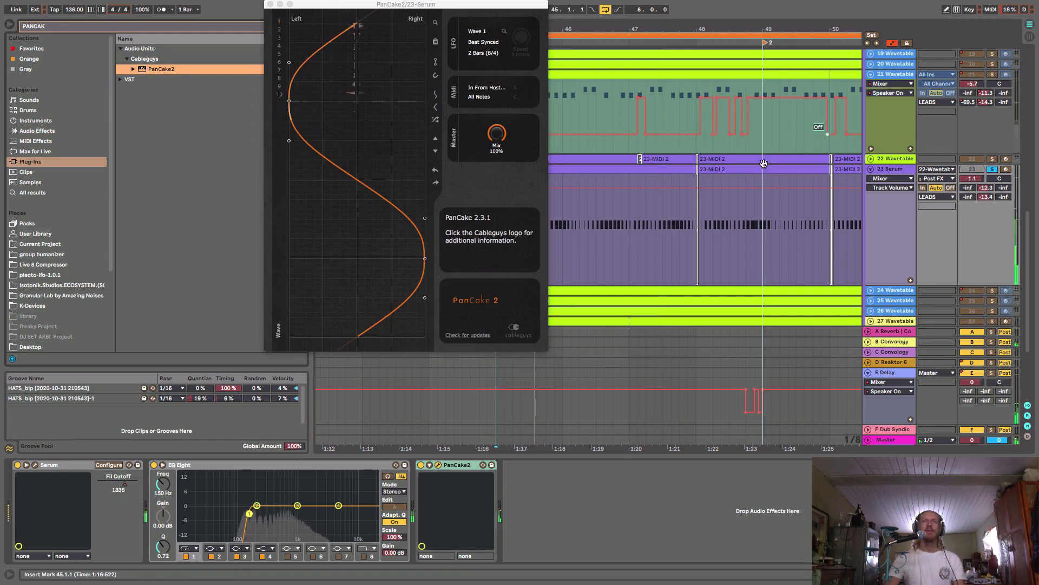
pyautogui.scroll(15, 939, 182)
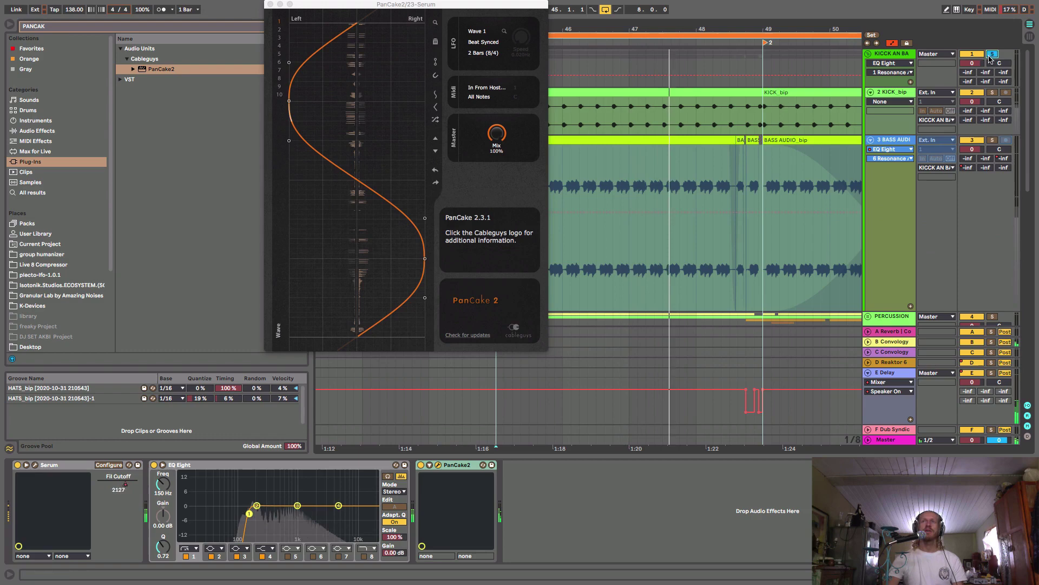
pyautogui.click(868, 54)
pyautogui.keyDown('super'); pyautogui.click(992, 64); pyautogui.keyUp('super')
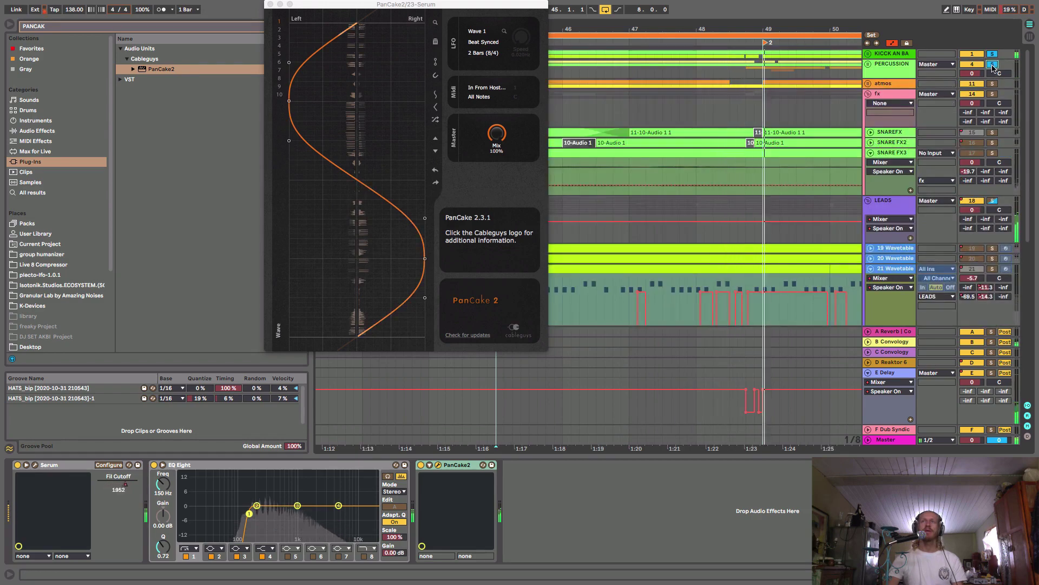
pyautogui.keyDown('super'); pyautogui.click(992, 85); pyautogui.keyUp('super')
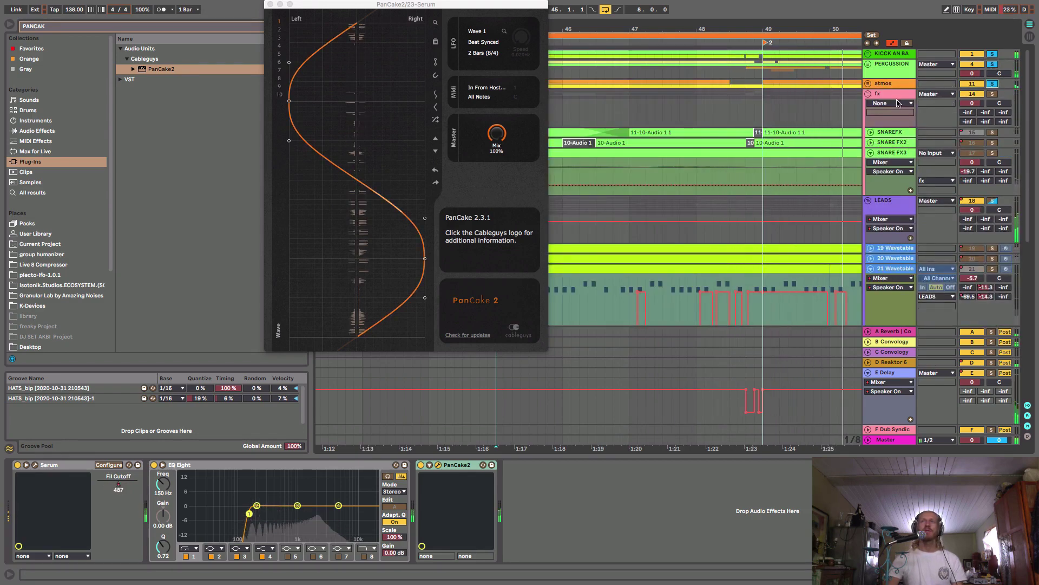
pyautogui.click(868, 93)
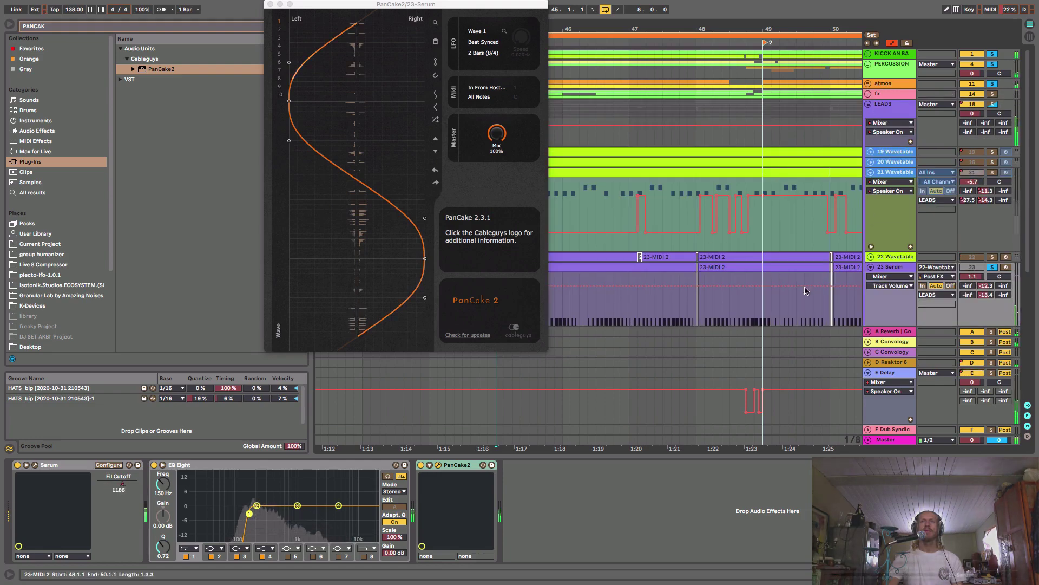
# Try a PanCake2 LFO rate of 1.5 Bars (6/4) and a mix of about 79%, returning the mix to 100%
pyautogui.click(484, 52)
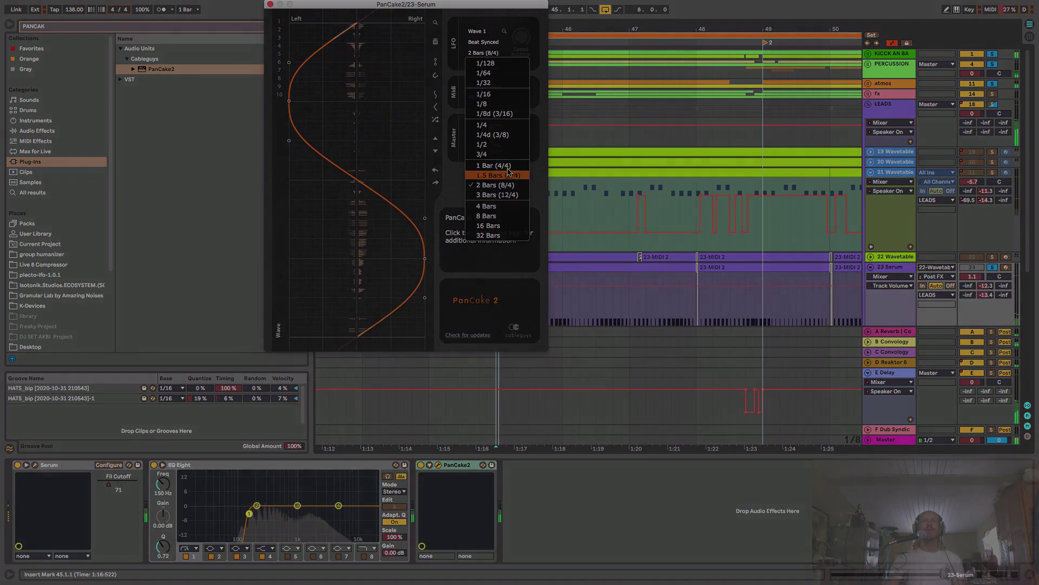
pyautogui.click(506, 166)
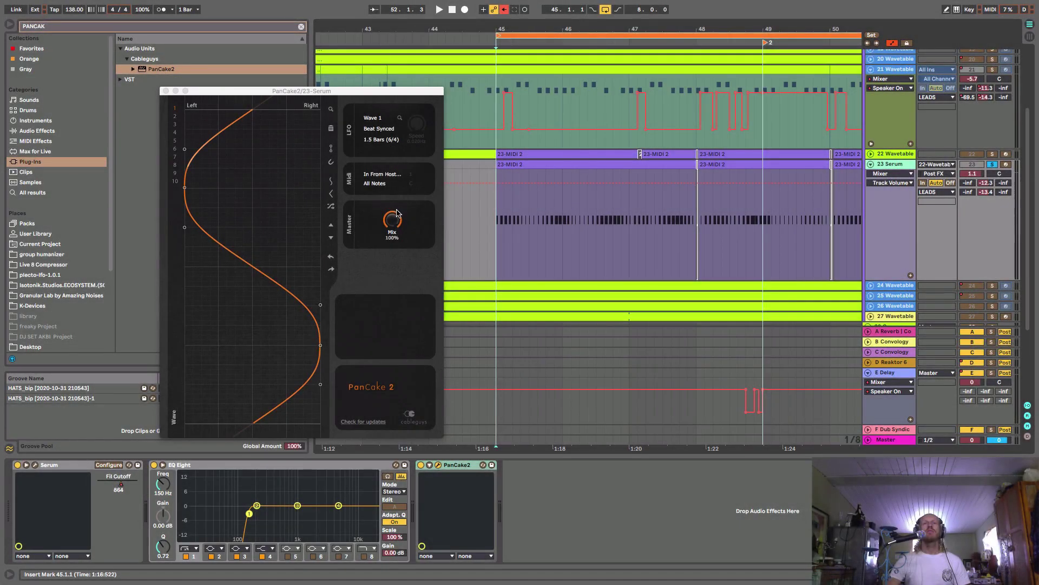
pyautogui.moveTo(391, 219)
pyautogui.mouseDown()
pyautogui.moveTo(392, 241)
pyautogui.moveTo(392, 199)
pyautogui.moveTo(392, 208)
pyautogui.mouseUp()
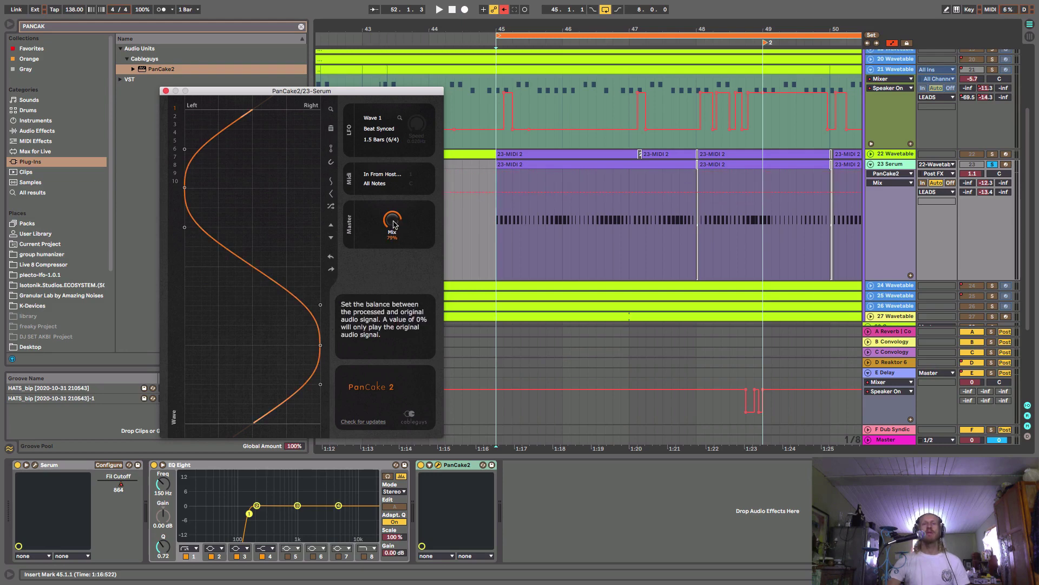
pyautogui.moveTo(394, 224); pyautogui.dragTo(392, 220)
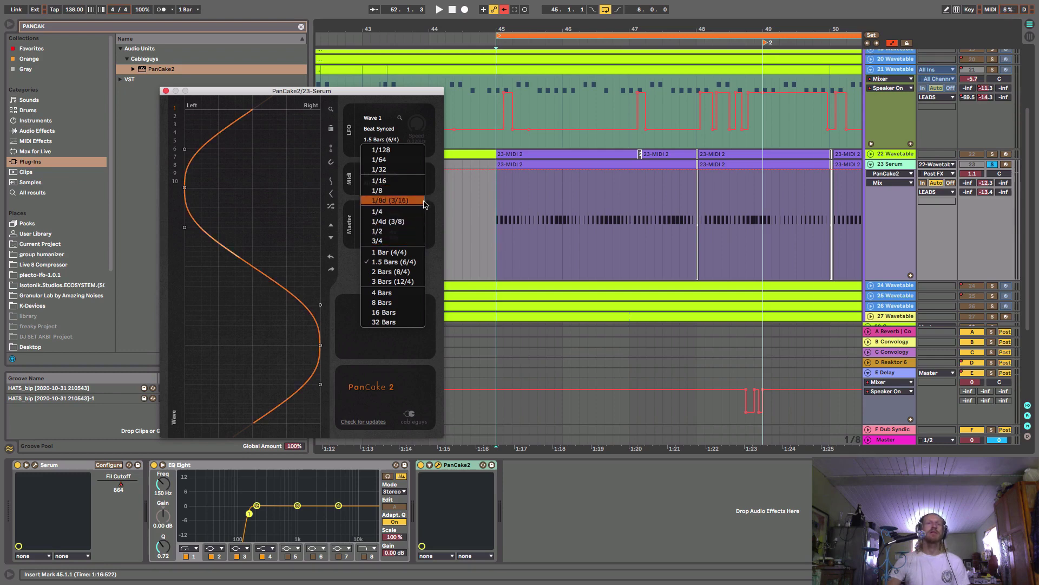
pyautogui.click(437, 155)
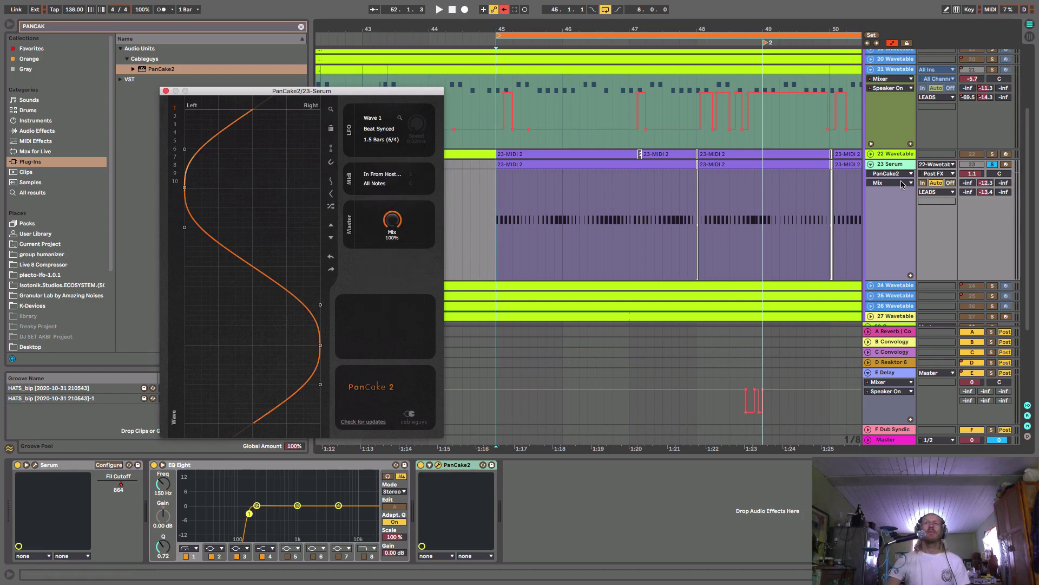
# During loop playback, set PanCake2's LFO rate to 3/4 and its mix to 100%, trying 83% first
pyautogui.press('space')
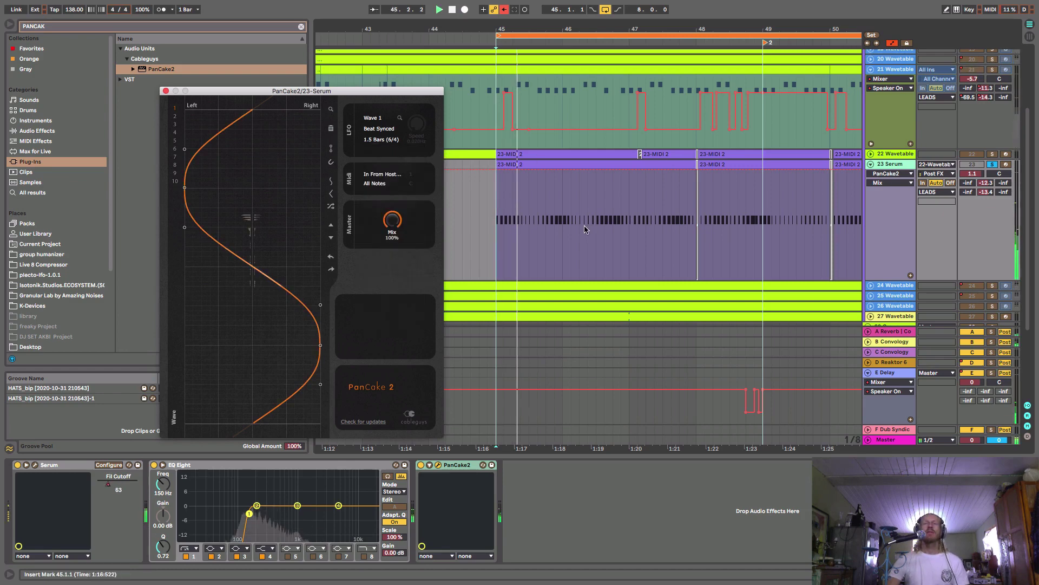
pyautogui.moveTo(392, 219); pyautogui.dragTo(392, 227)
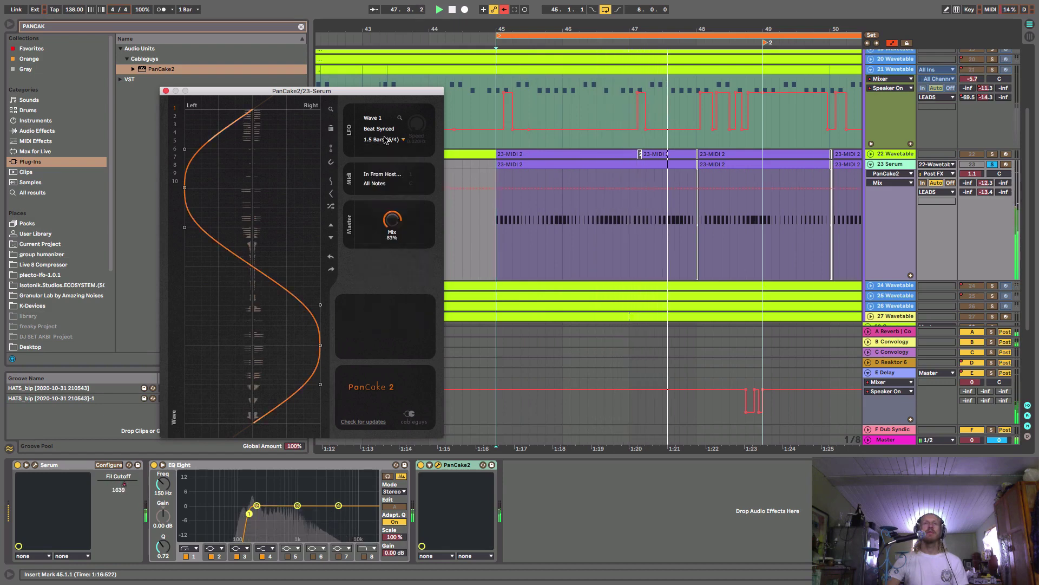
pyautogui.moveTo(385, 140); pyautogui.dragTo(385, 154)
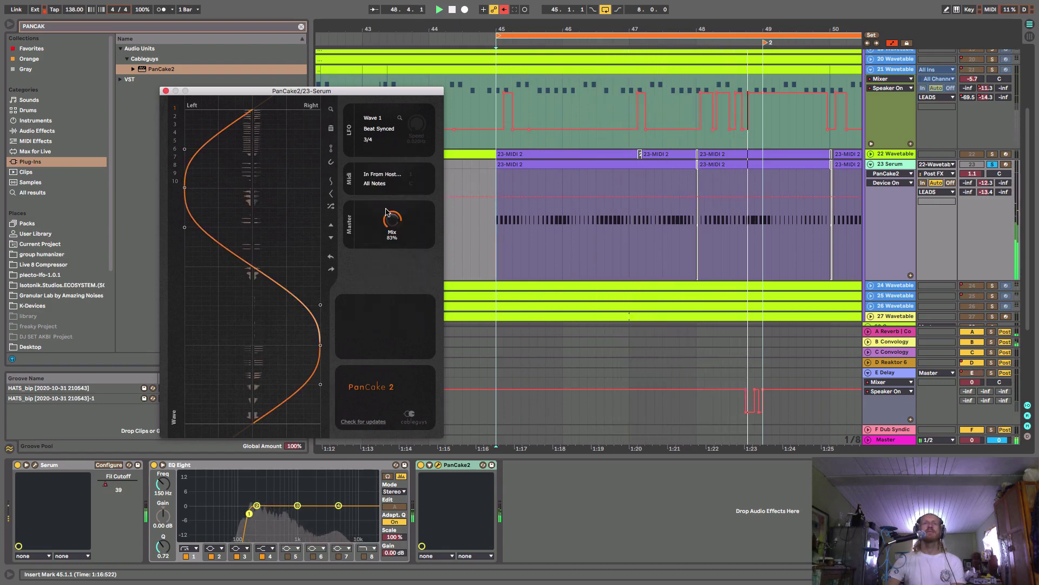
pyautogui.moveTo(393, 220); pyautogui.dragTo(393, 210)
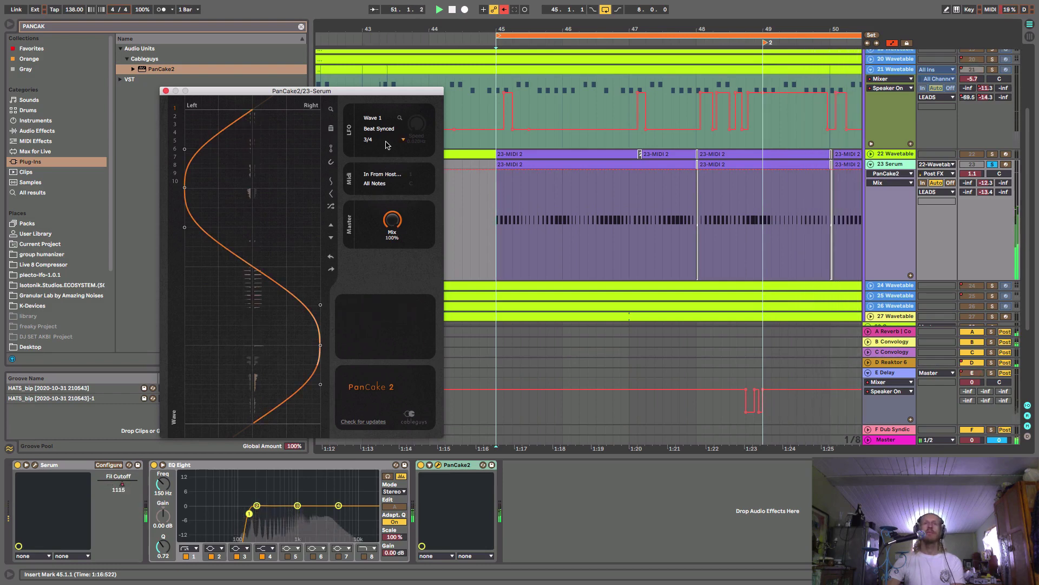
# Move PanCake2's pan wave down in time by four increments and back up by one, and lower its mix
pyautogui.click(331, 237)
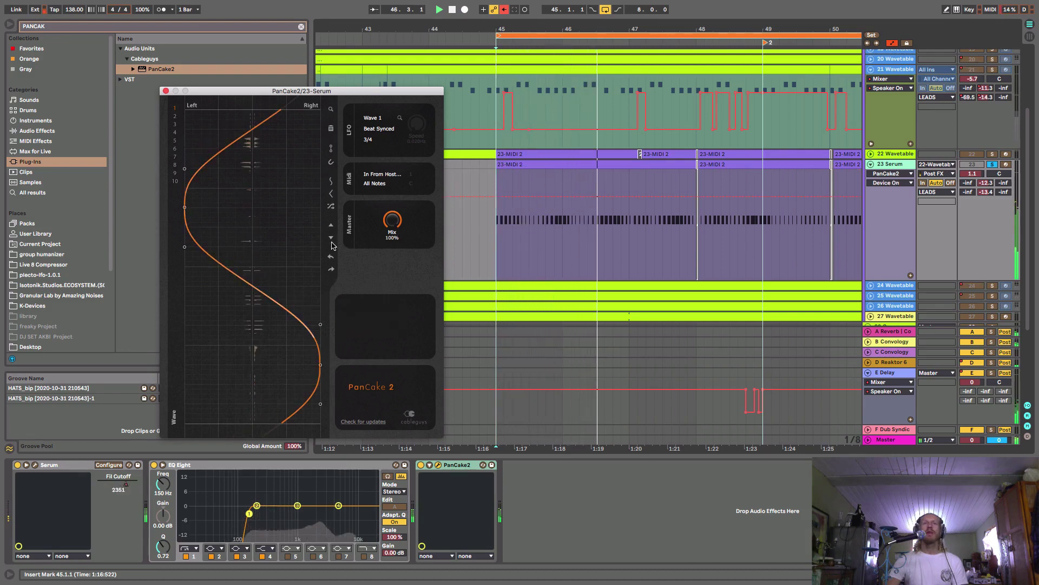
pyautogui.click(332, 239)
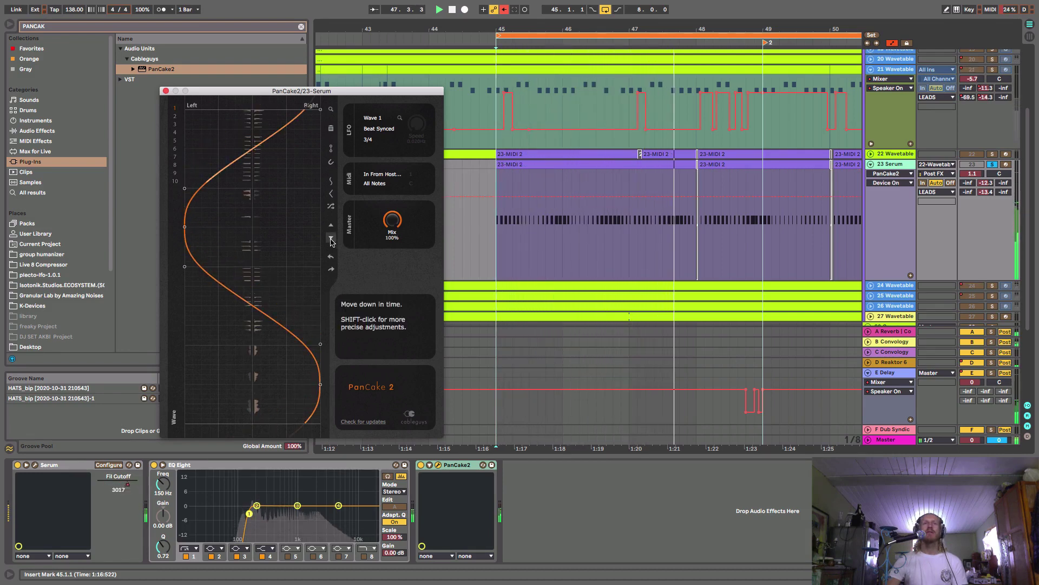
pyautogui.click(331, 238)
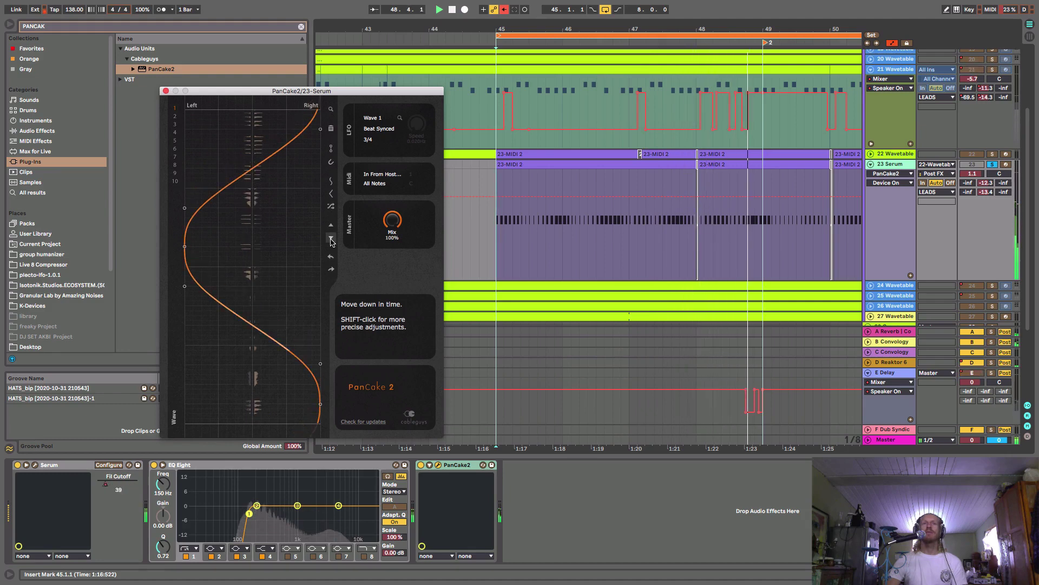
pyautogui.click(331, 240)
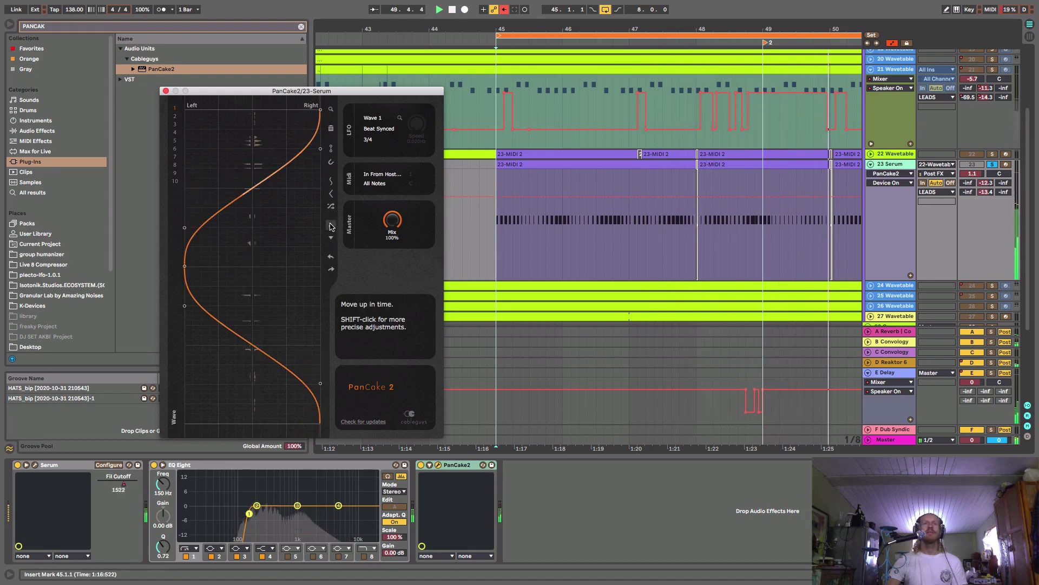
pyautogui.click(331, 226)
pyautogui.moveTo(392, 219); pyautogui.dragTo(392, 233)
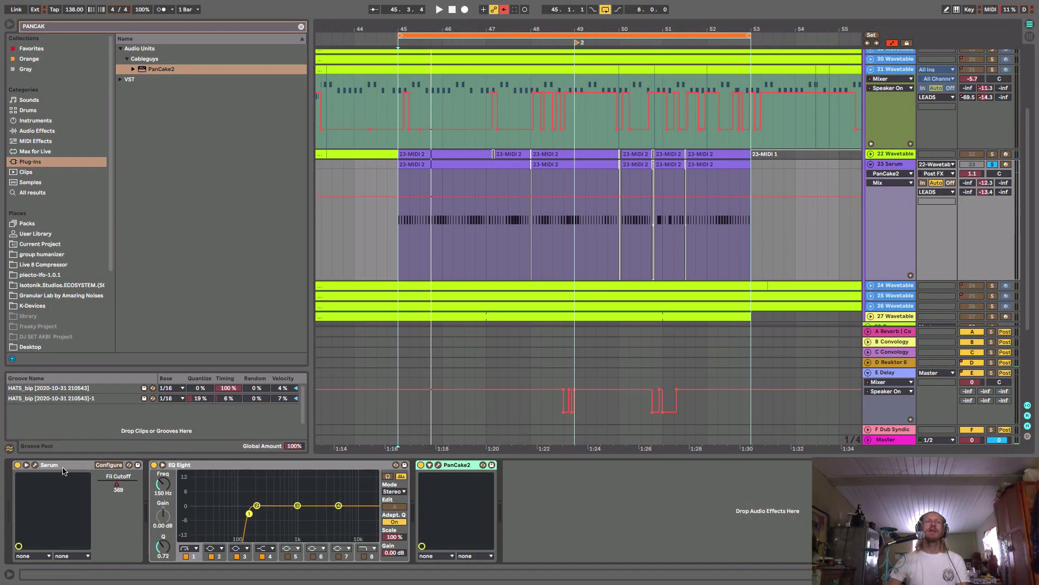
# Open Serum's plug-in window and lock the zoom of Envelope 2's display to fit all its stages
pyautogui.click(34, 464)
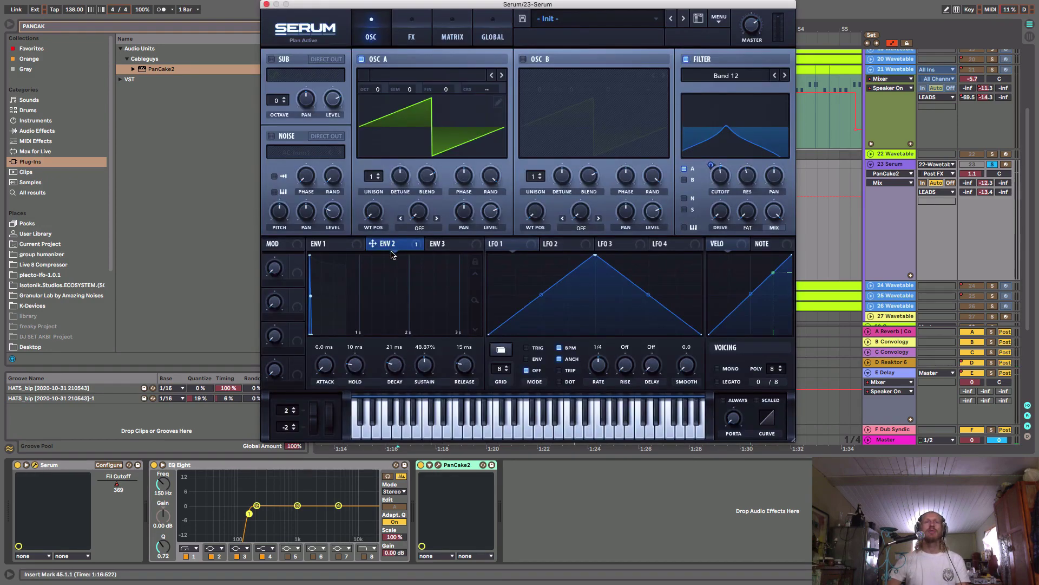
pyautogui.moveTo(392, 249)
pyautogui.click(475, 263)
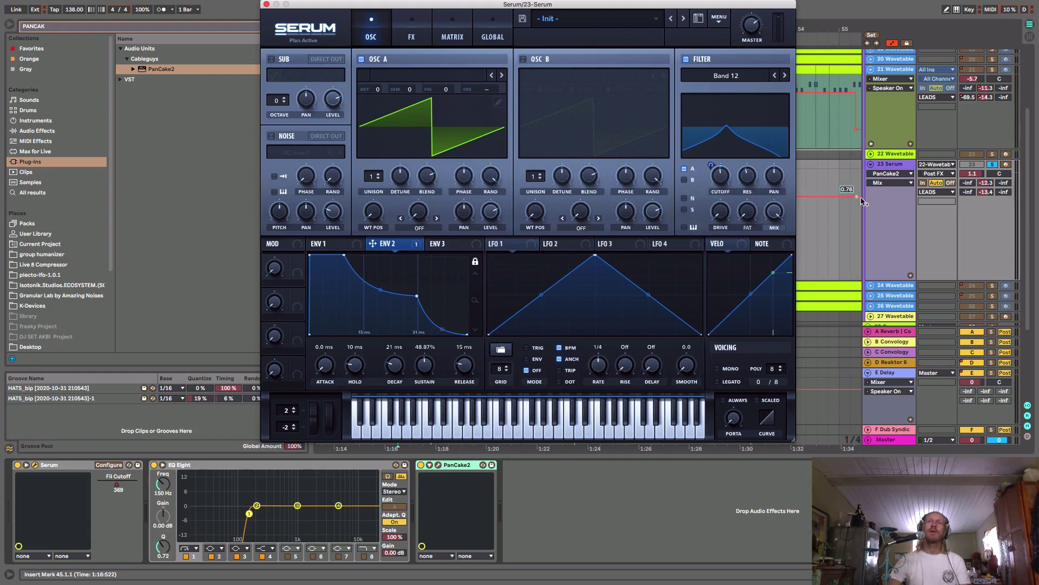
pyautogui.click(1003, 166)
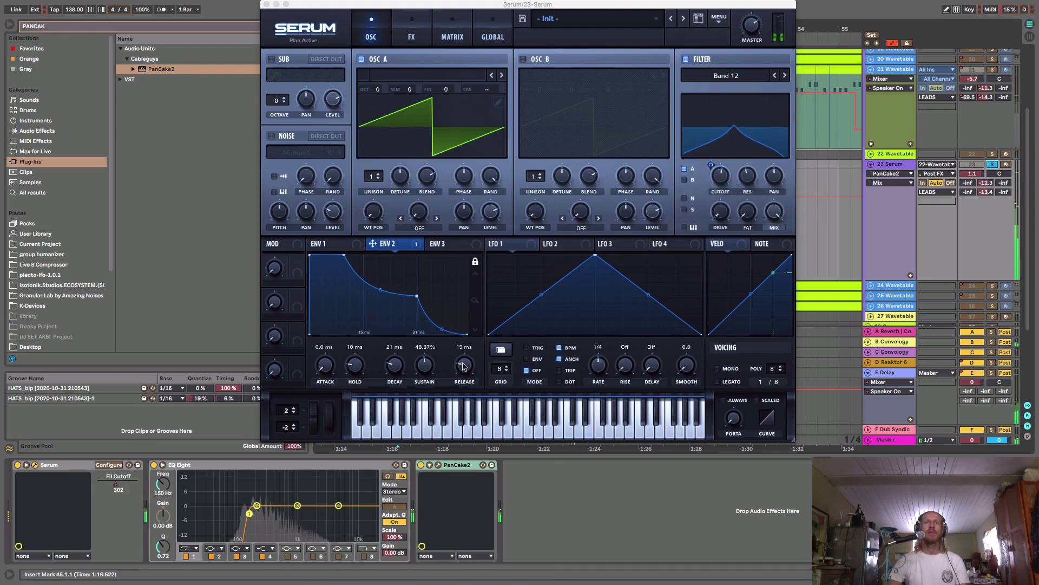
# Set Envelope 2's release to 17 ms and shape Envelope 1 with 364 ms decay, -1.6 dB sustain and 7.1 ms release
pyautogui.moveTo(464, 364)
pyautogui.mouseDown()
pyautogui.moveTo(461, 379)
pyautogui.moveTo(464, 363)
pyautogui.mouseUp()
pyautogui.click(336, 244)
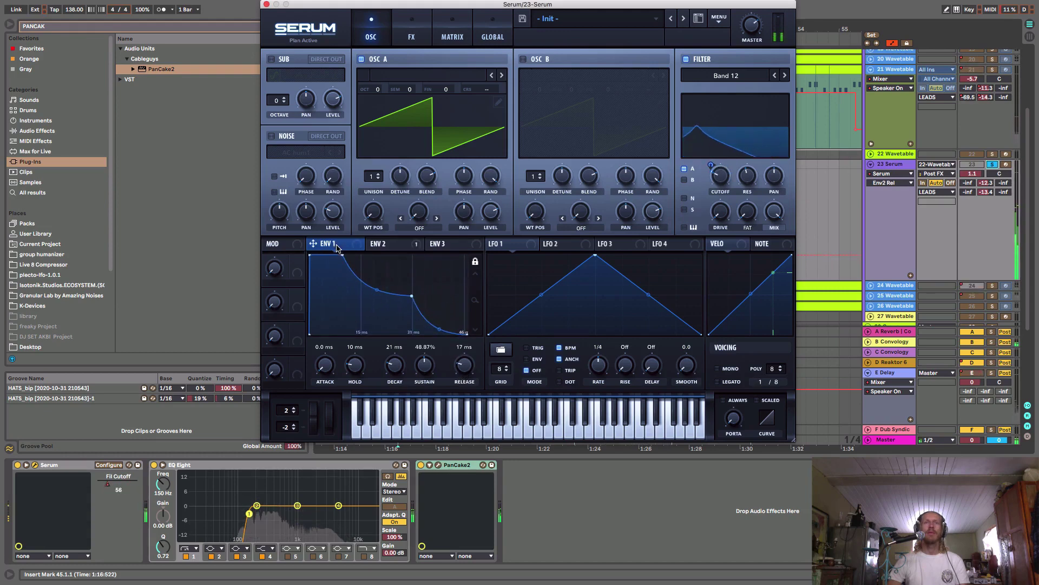
pyautogui.moveTo(465, 265); pyautogui.dragTo(433, 262)
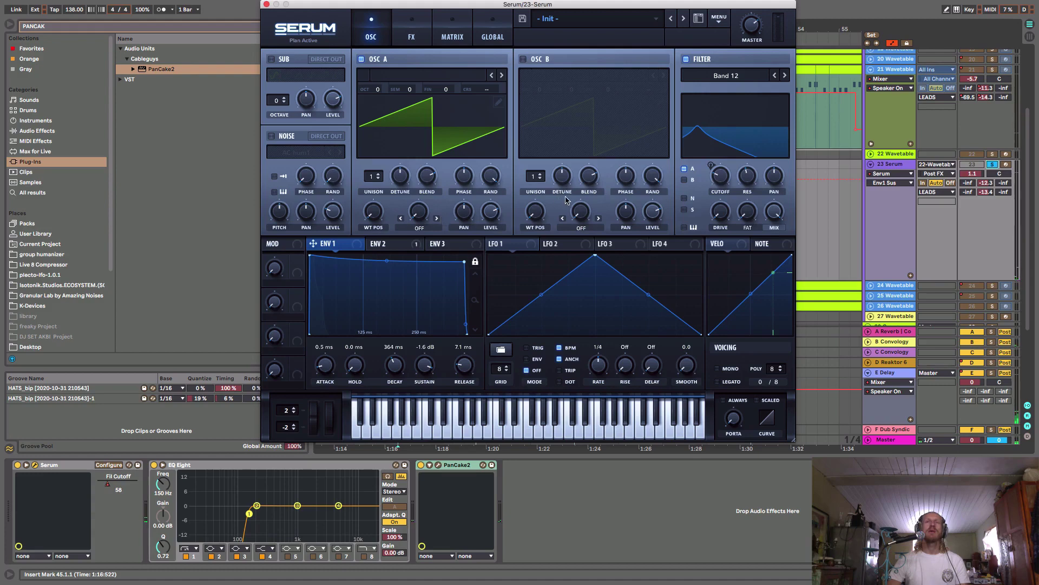
# Enable Oscillator B and apply FM (from B) warping to Oscillator A, raising the warp amount
pyautogui.click(523, 59)
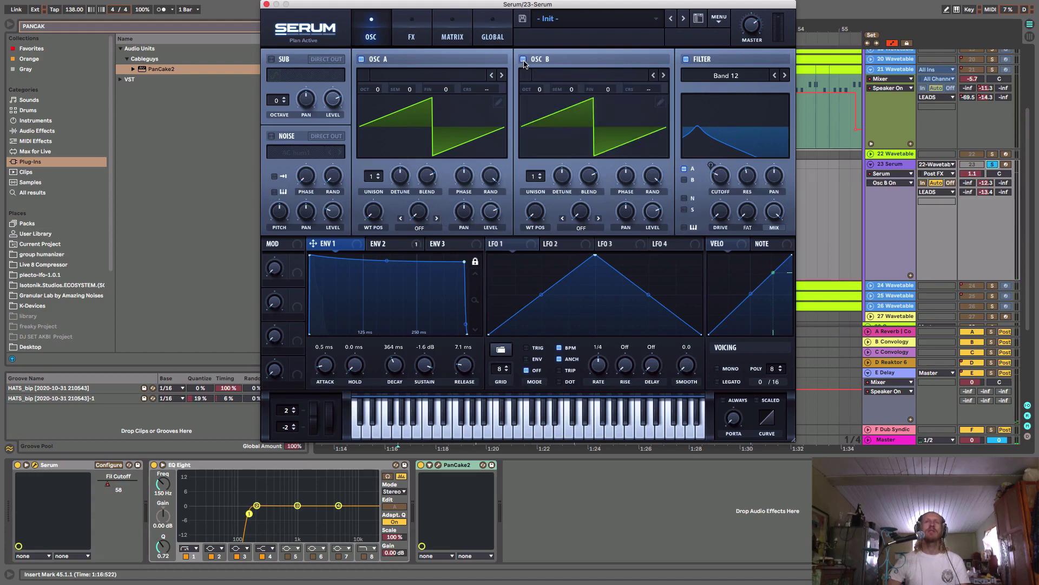
pyautogui.click(426, 230)
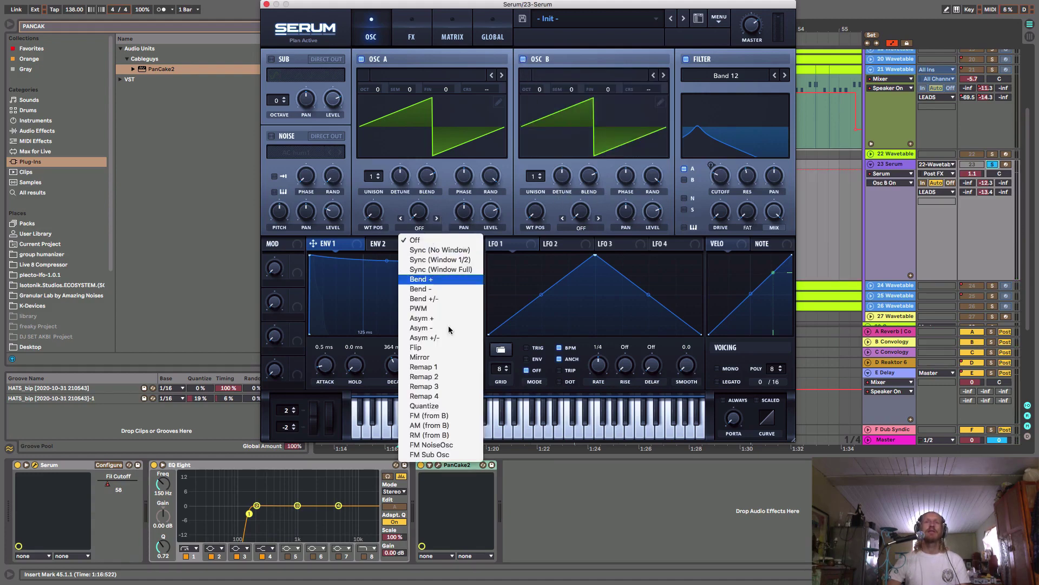
pyautogui.click(447, 417)
pyautogui.moveTo(424, 217); pyautogui.dragTo(424, 205)
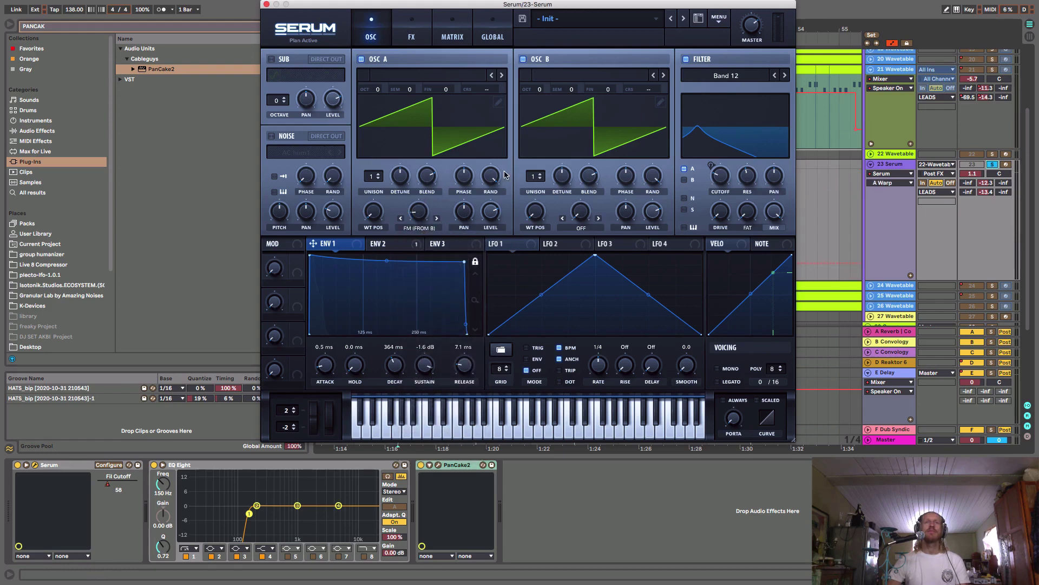
# Set Oscillator B's octave to -1, adjust its level and both oscillators' phase randomness, and start playback
pyautogui.click(653, 211)
pyautogui.click(540, 93)
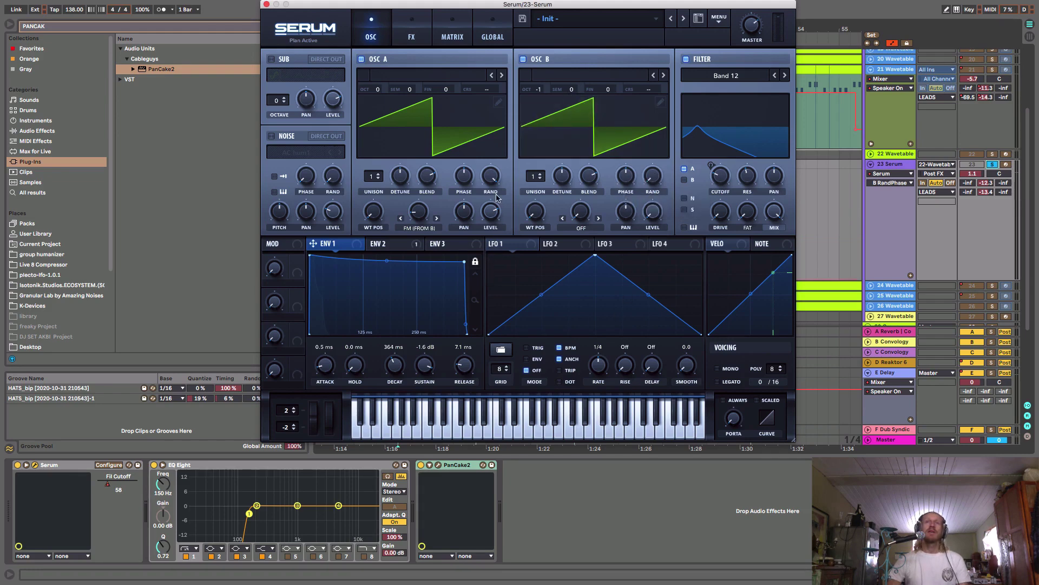
pyautogui.click(491, 176)
pyautogui.press('space')
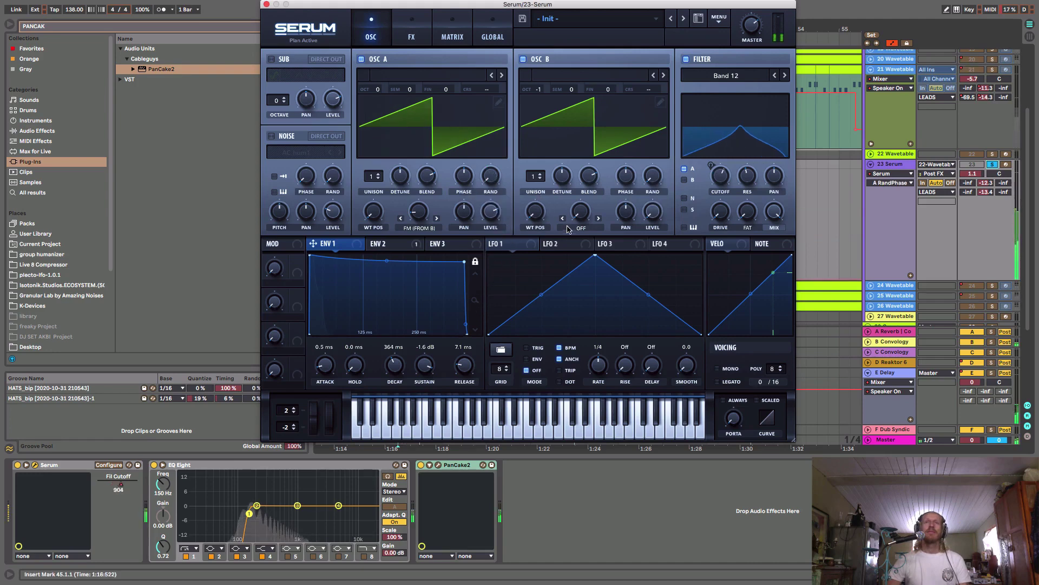
# Load the Analog wavetable Acid into Oscillator B and adjust Oscillator A's FM amount
pyautogui.click(419, 210)
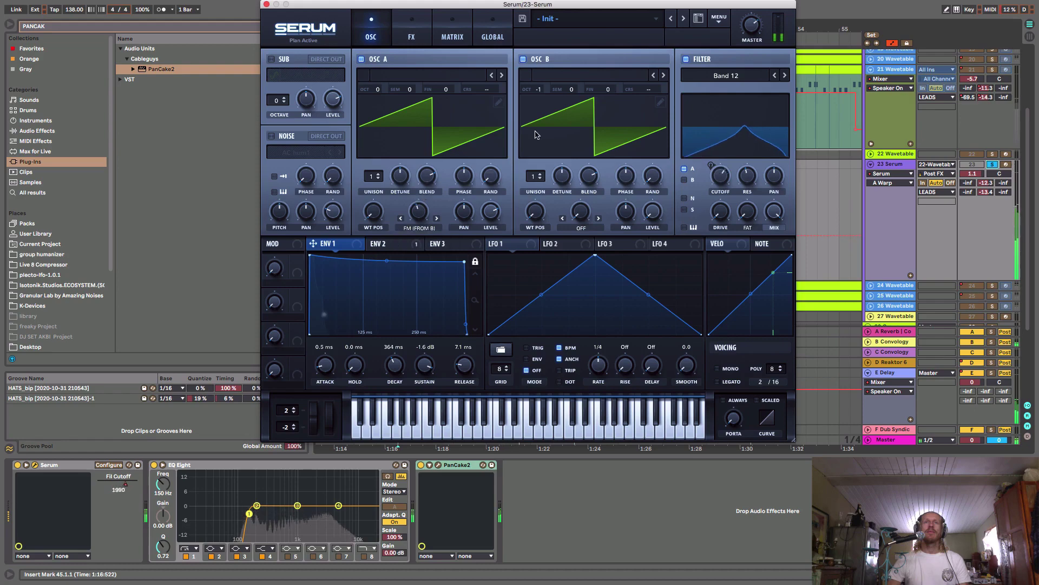
pyautogui.click(587, 82)
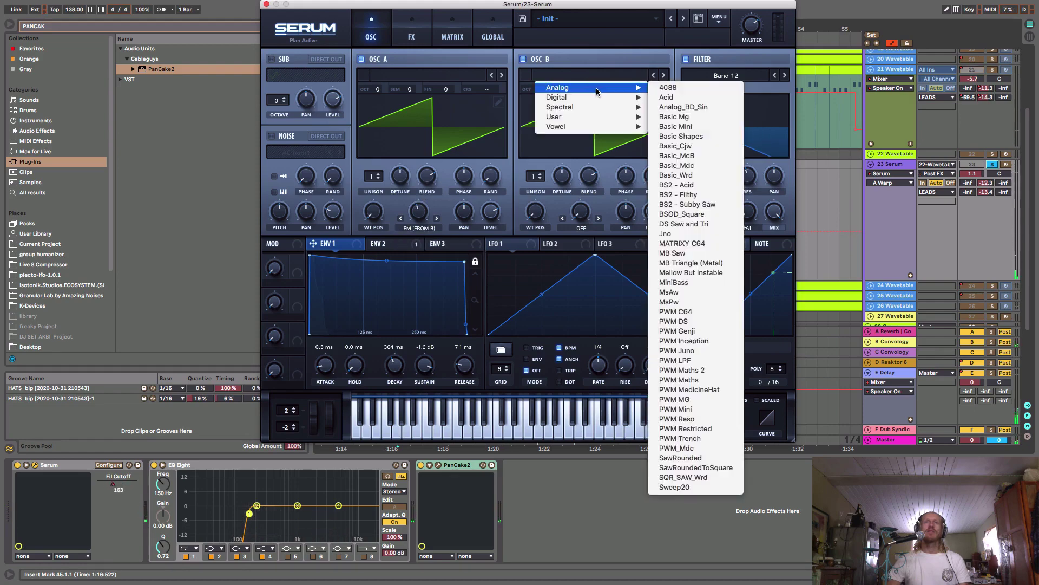
pyautogui.moveTo(589, 88)
pyautogui.click(684, 101)
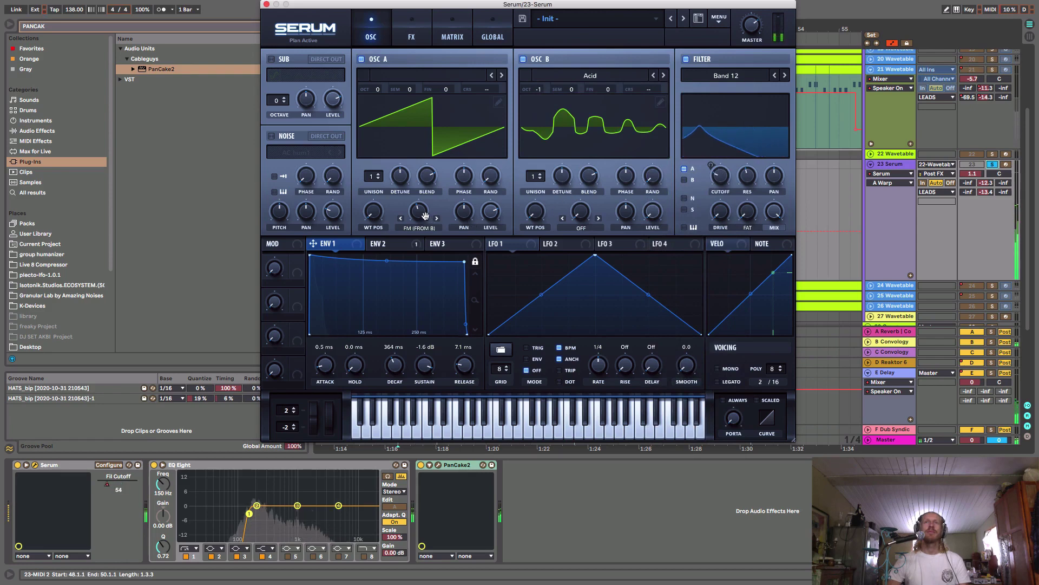
pyautogui.moveTo(425, 215); pyautogui.dragTo(427, 205)
# Set Oscillator B's octave to +1, raise its wavetable position and rebalance Oscillator A's FM amount
pyautogui.moveTo(538, 90); pyautogui.dragTo(539, 81)
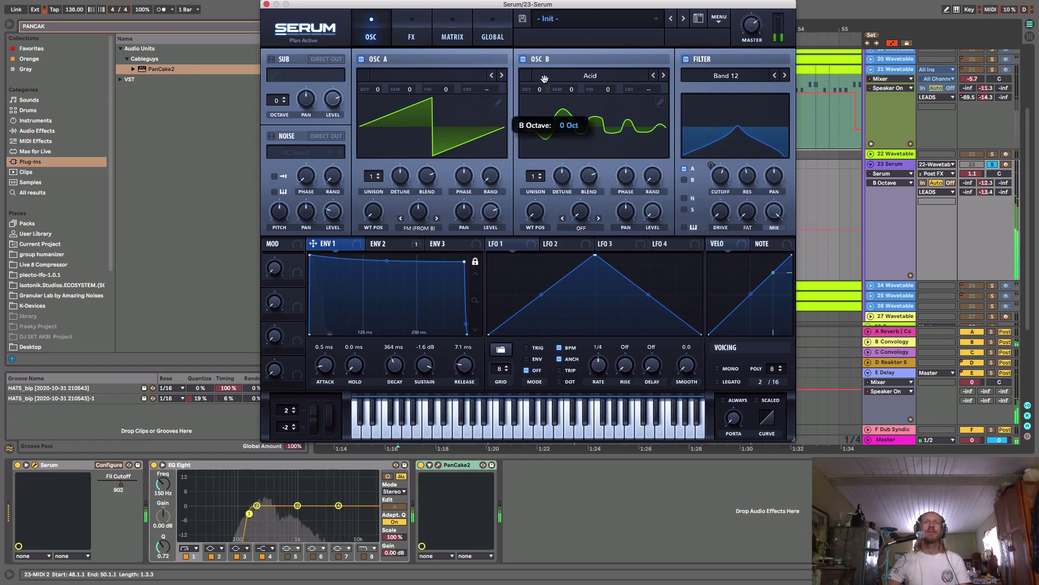
pyautogui.moveTo(419, 212)
pyautogui.mouseDown()
pyautogui.moveTo(409, 237)
pyautogui.moveTo(420, 215)
pyautogui.mouseUp()
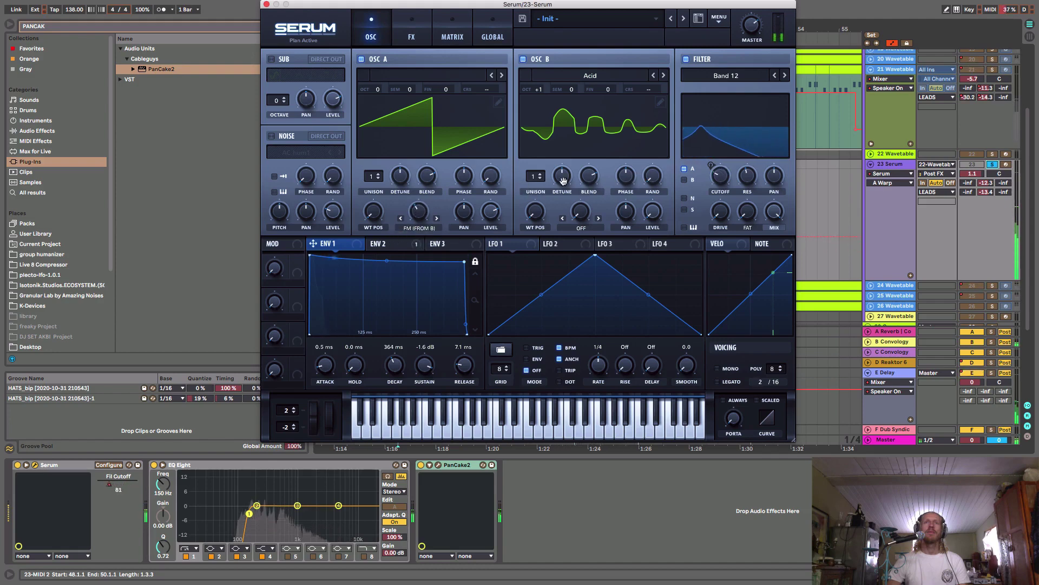
pyautogui.moveTo(535, 211); pyautogui.dragTo(553, 168)
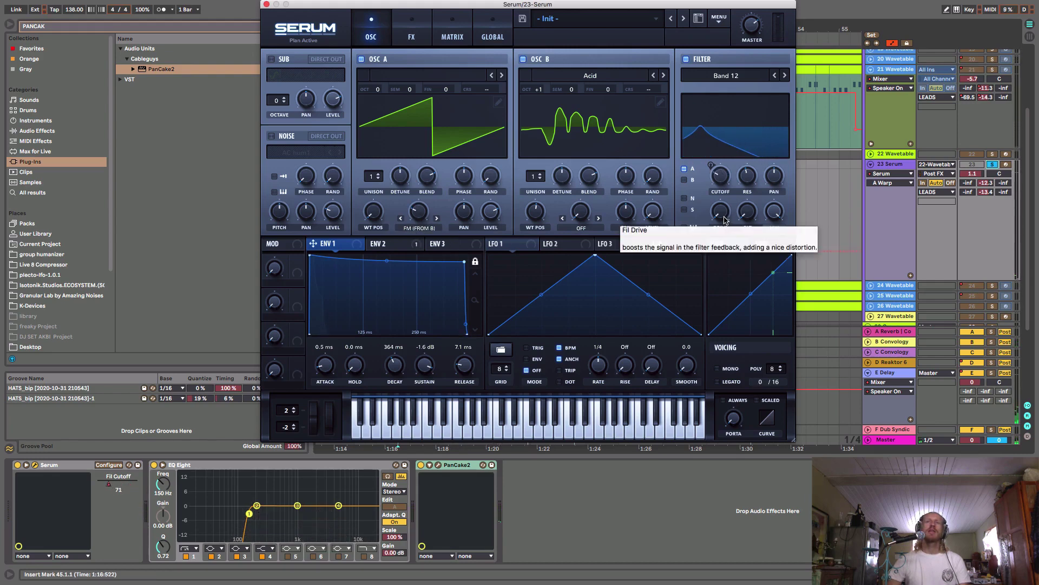
# Adjust the filter drive and master volume, and compare the Band 24 filter type before returning to Band 12
pyautogui.moveTo(726, 219); pyautogui.dragTo(728, 216)
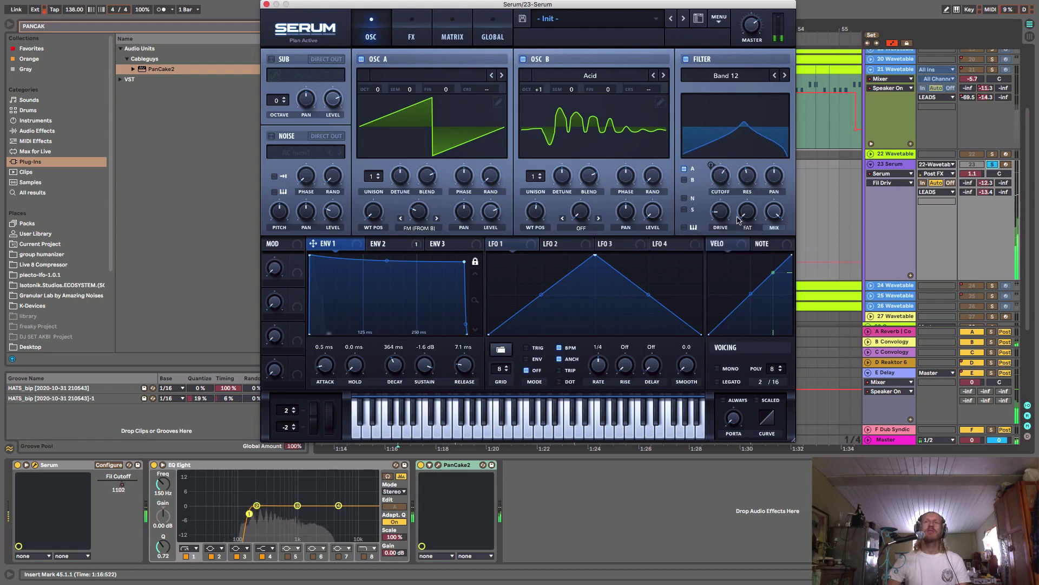
pyautogui.click(745, 38)
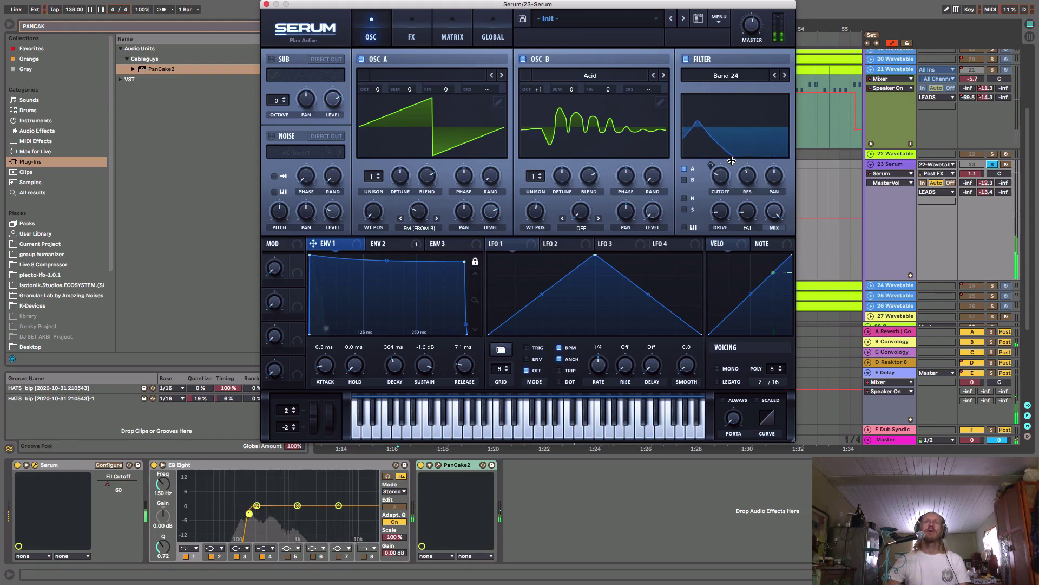
pyautogui.click(722, 212)
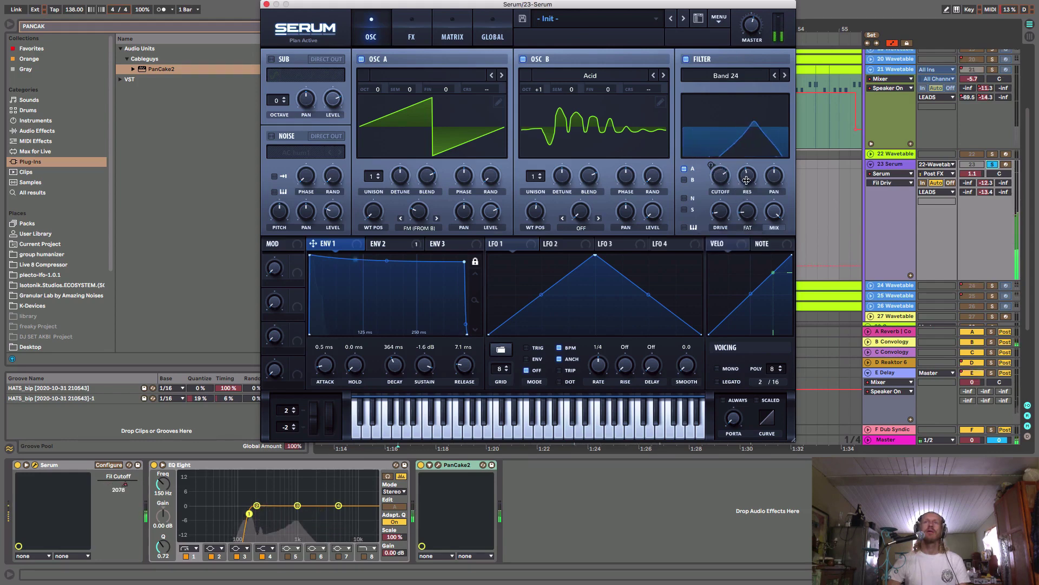
pyautogui.click(775, 75)
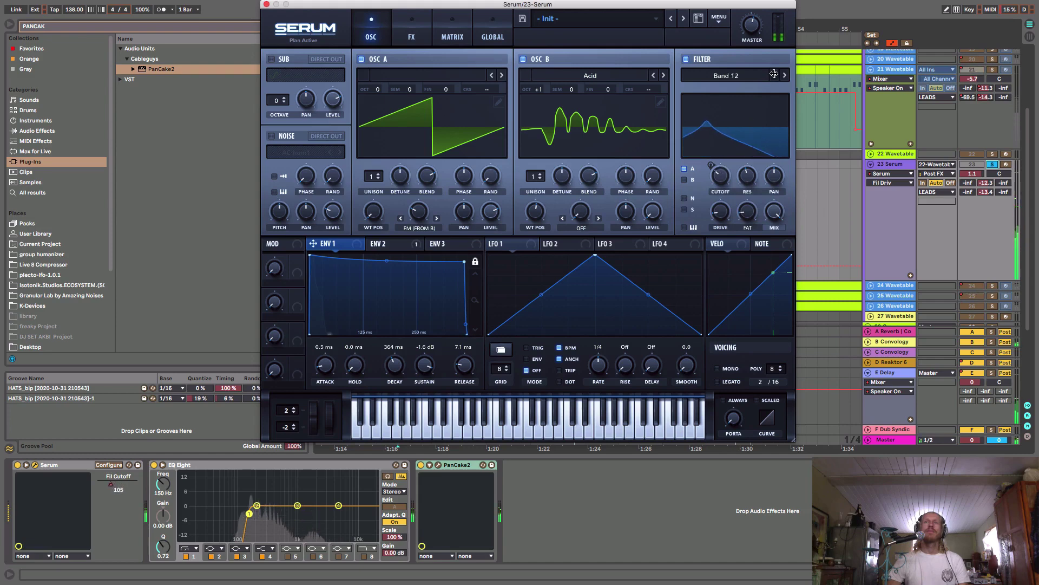
# Fine-tune the filter's resonance and drive during loop playback, bringing Envelope 2 into view
pyautogui.click(750, 177)
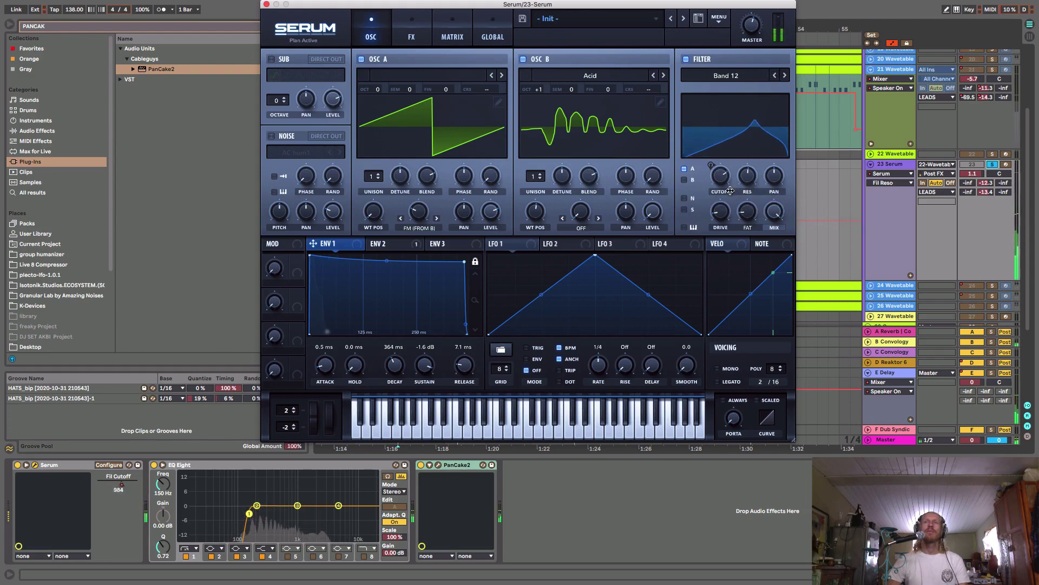
pyautogui.click(721, 210)
pyautogui.click(384, 245)
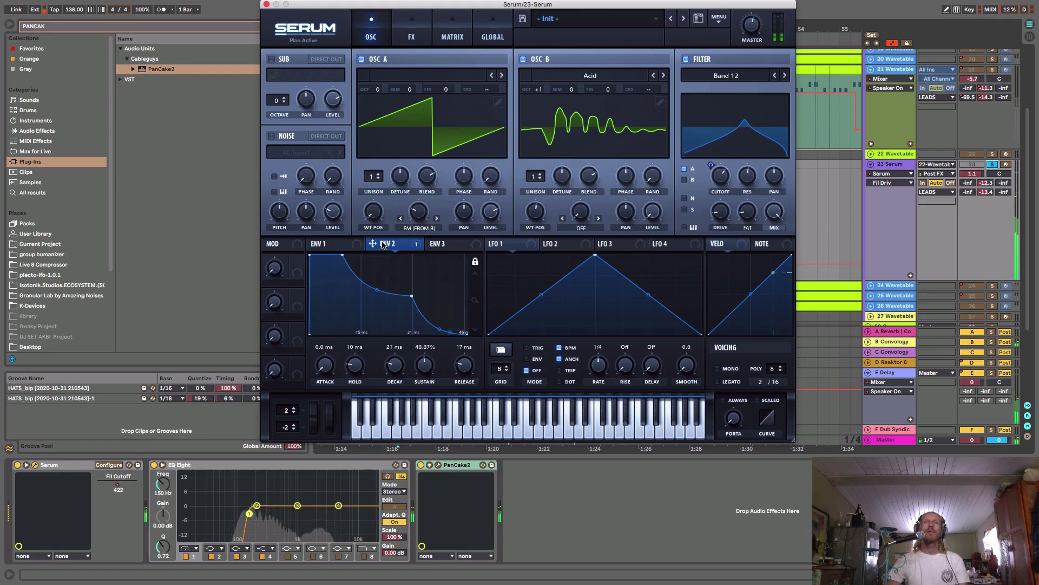
pyautogui.moveTo(742, 176); pyautogui.dragTo(718, 213)
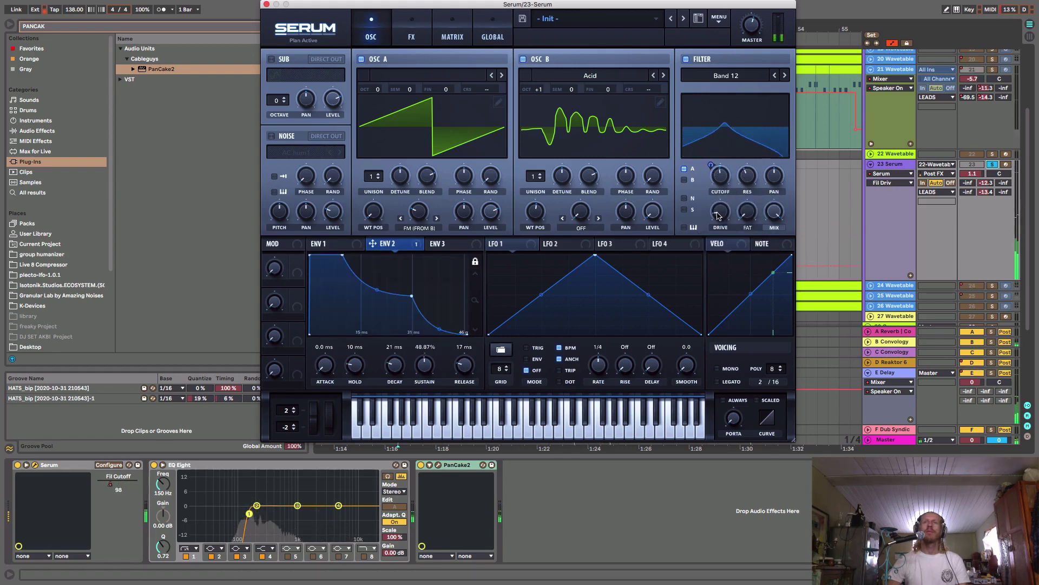
pyautogui.moveTo(753, 171); pyautogui.dragTo(754, 161)
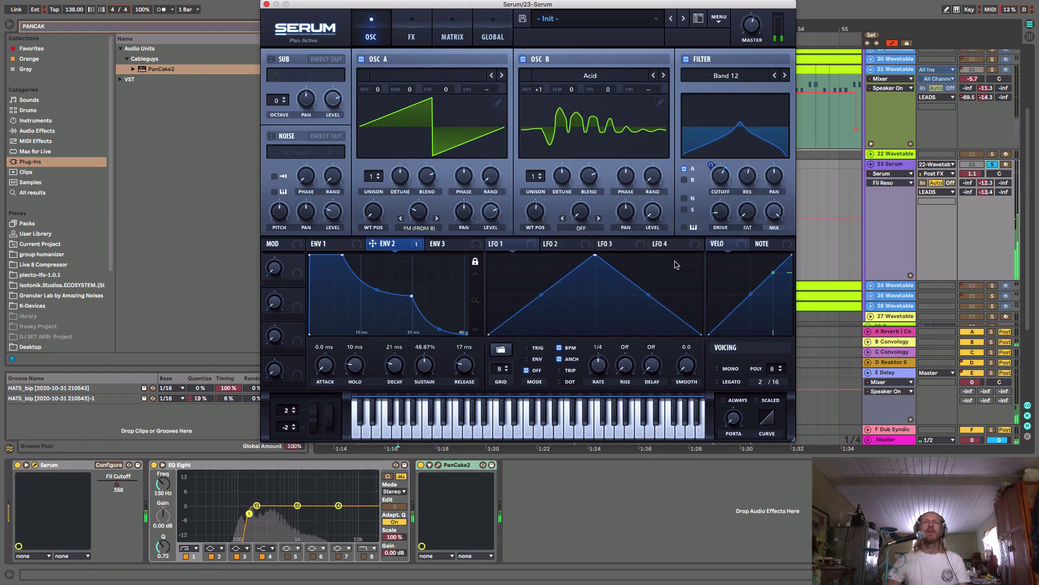
# Reshape Envelope 2 with a new decay, 0 ms hold, 30.65% sustain and 14 ms release
pyautogui.moveTo(393, 369); pyautogui.dragTo(395, 361)
pyautogui.moveTo(424, 367); pyautogui.dragTo(422, 373)
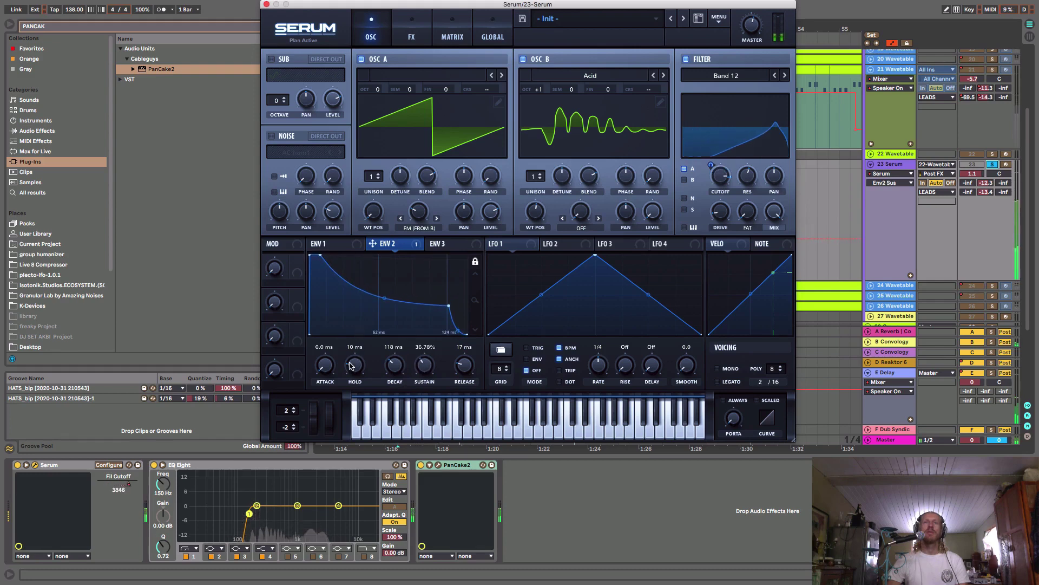
pyautogui.moveTo(355, 366); pyautogui.dragTo(463, 367)
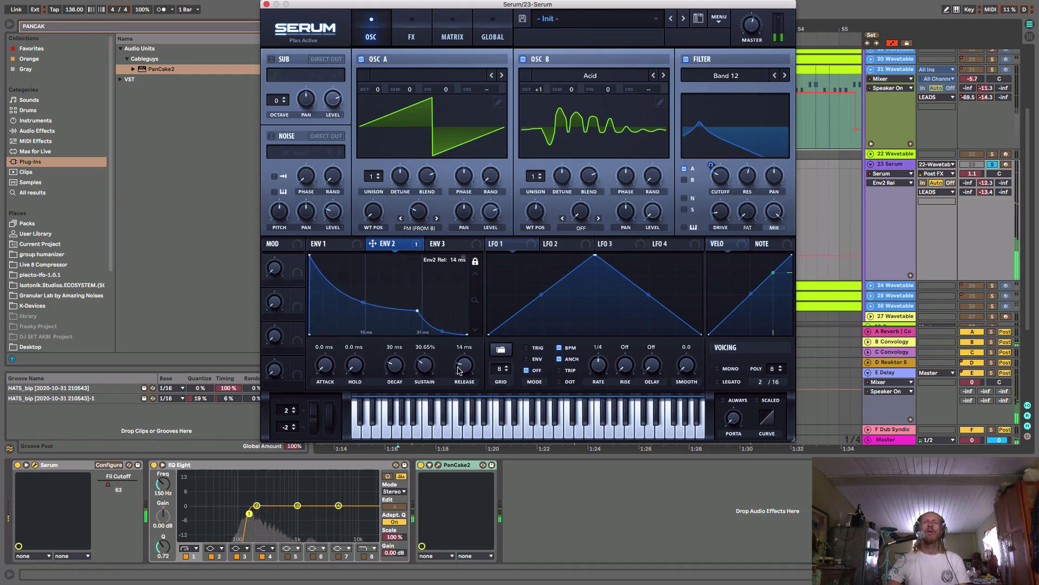
# Refine Oscillator A's FM amount and filter resonance, and lower both oscillators' unison blend, setting Oscillator B's to 0
pyautogui.click(424, 212)
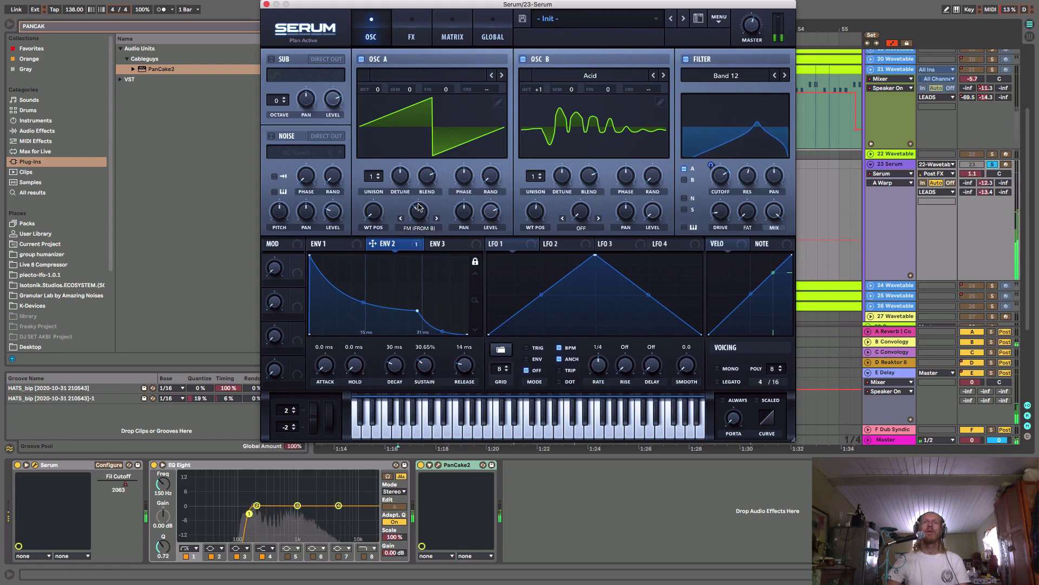
pyautogui.moveTo(419, 208); pyautogui.dragTo(419, 210)
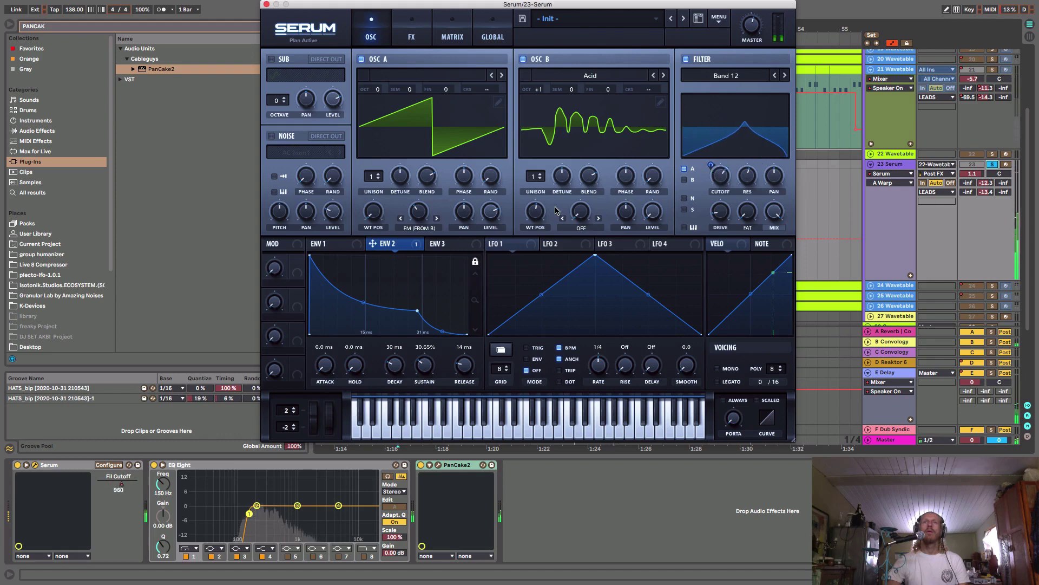
pyautogui.moveTo(588, 176); pyautogui.dragTo(568, 287)
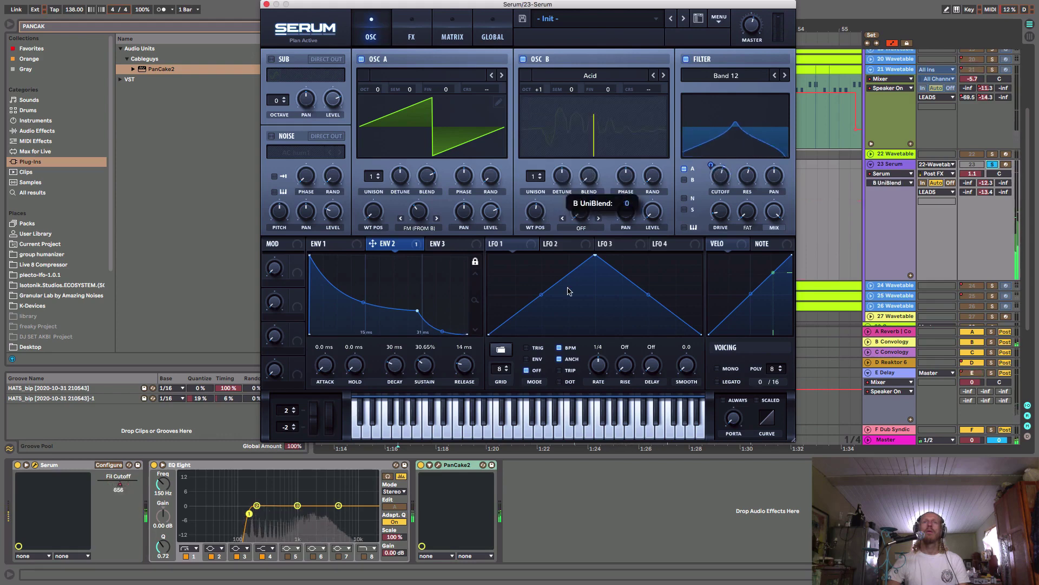
pyautogui.moveTo(427, 176); pyautogui.dragTo(416, 291)
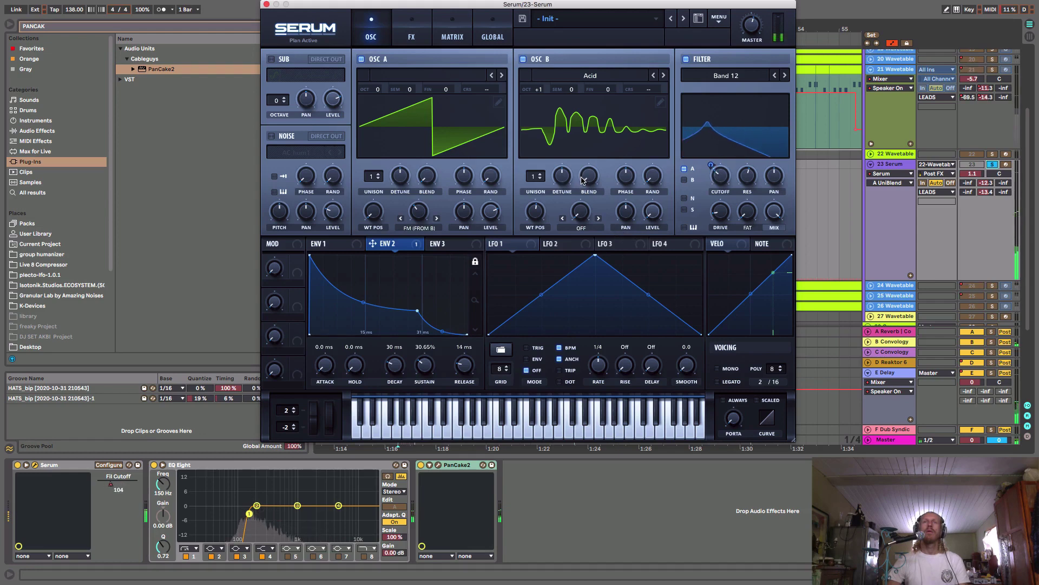
pyautogui.click(749, 173)
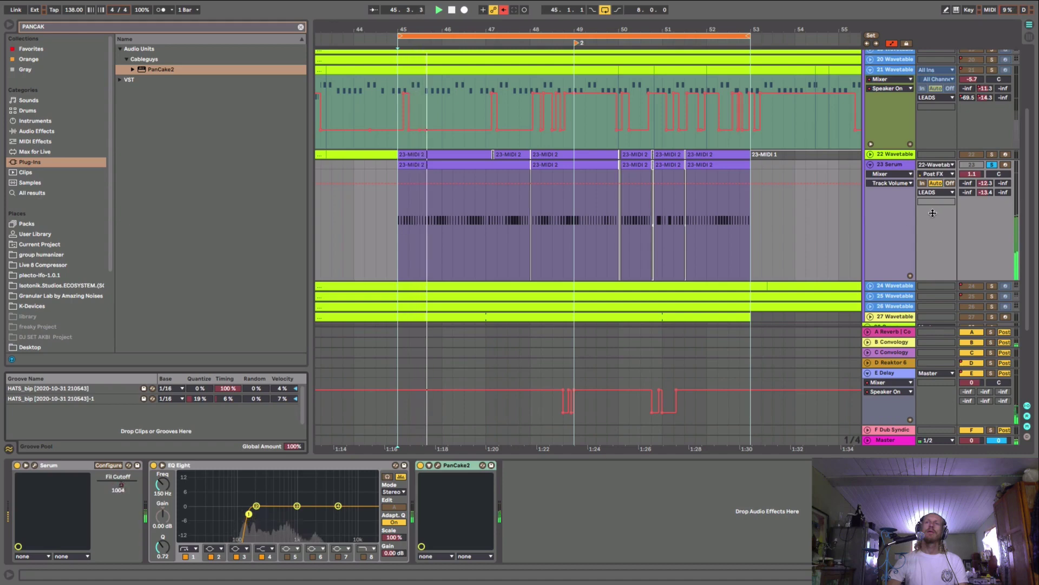
# Add a Utility audio effect after PanCake2 on the 23 Serum track and set the track volume to 0
pyautogui.scroll(4, 1028, 197)
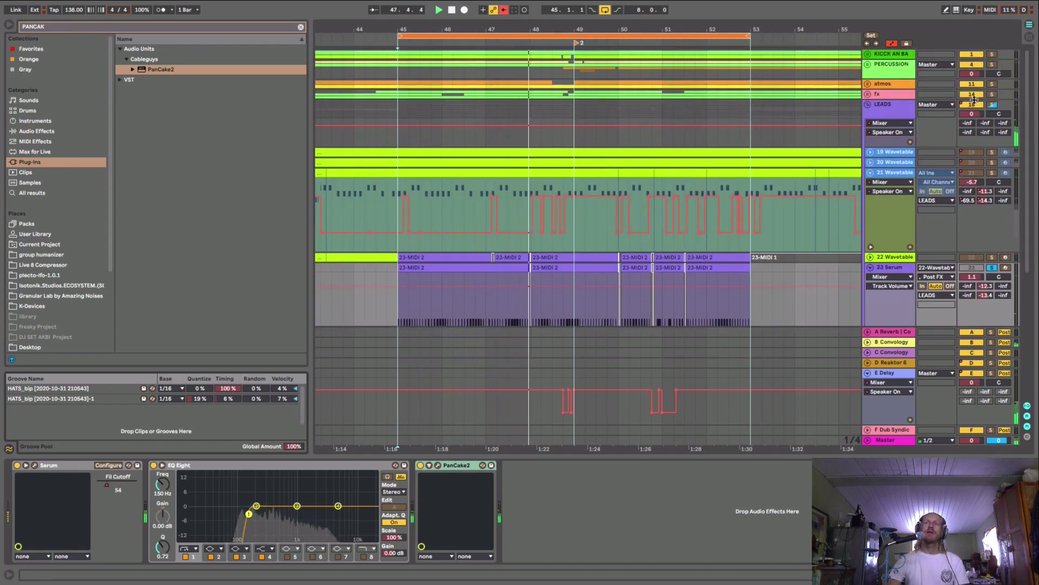
pyautogui.scroll(-2, 902, 278)
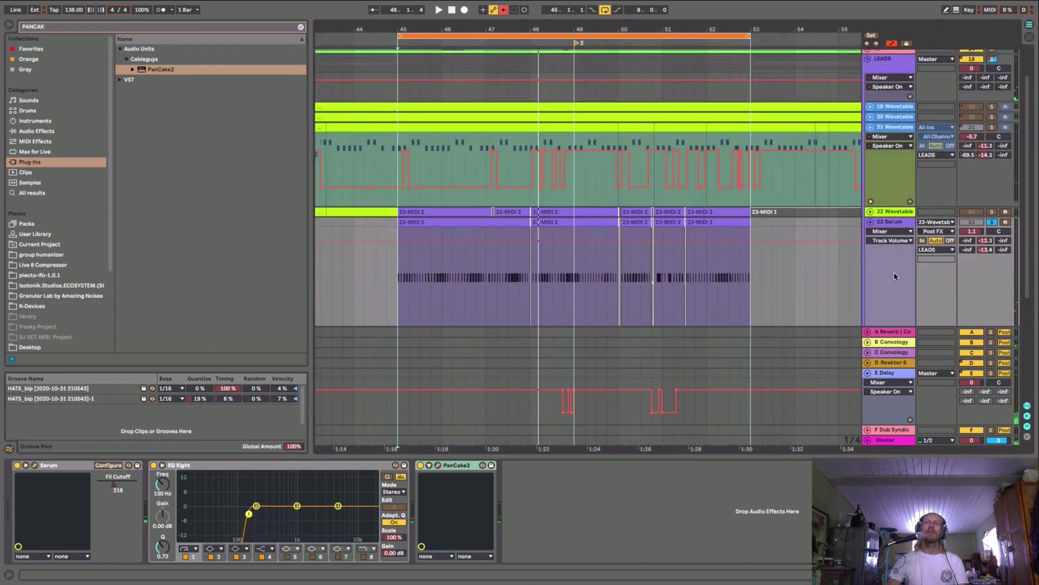
pyautogui.click(898, 226)
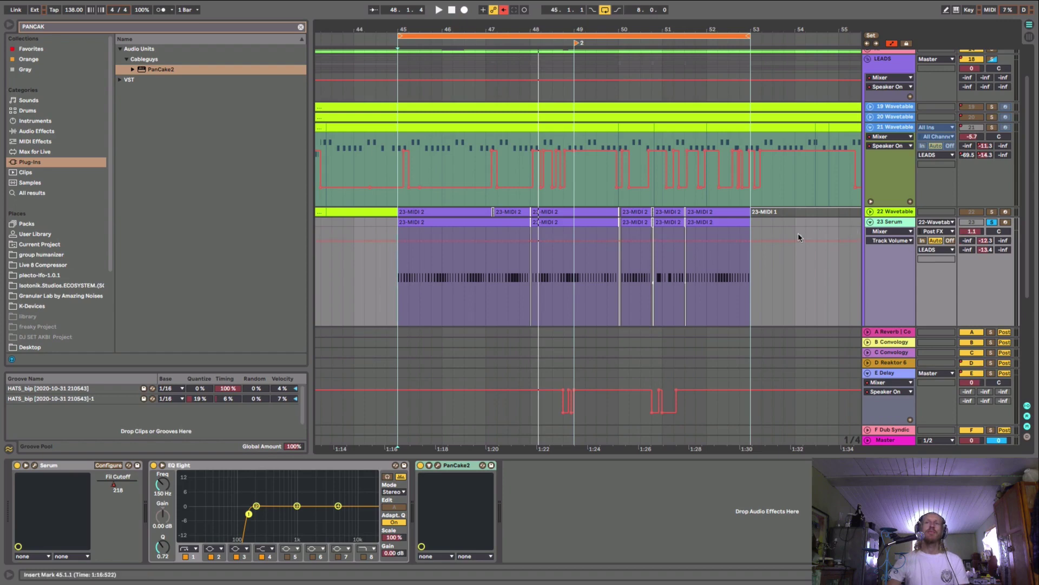
pyautogui.click(57, 132)
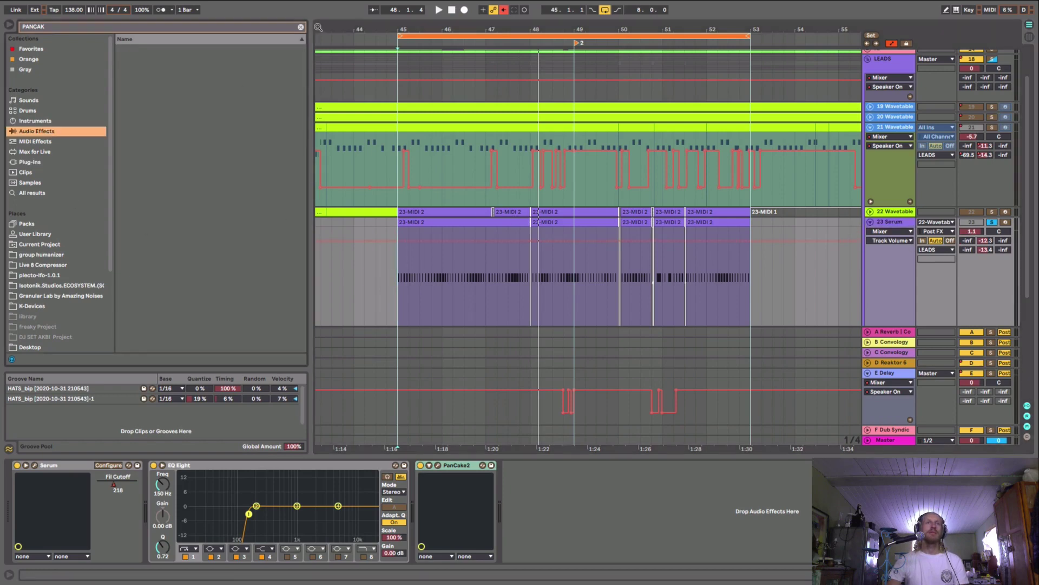
pyautogui.click(300, 28)
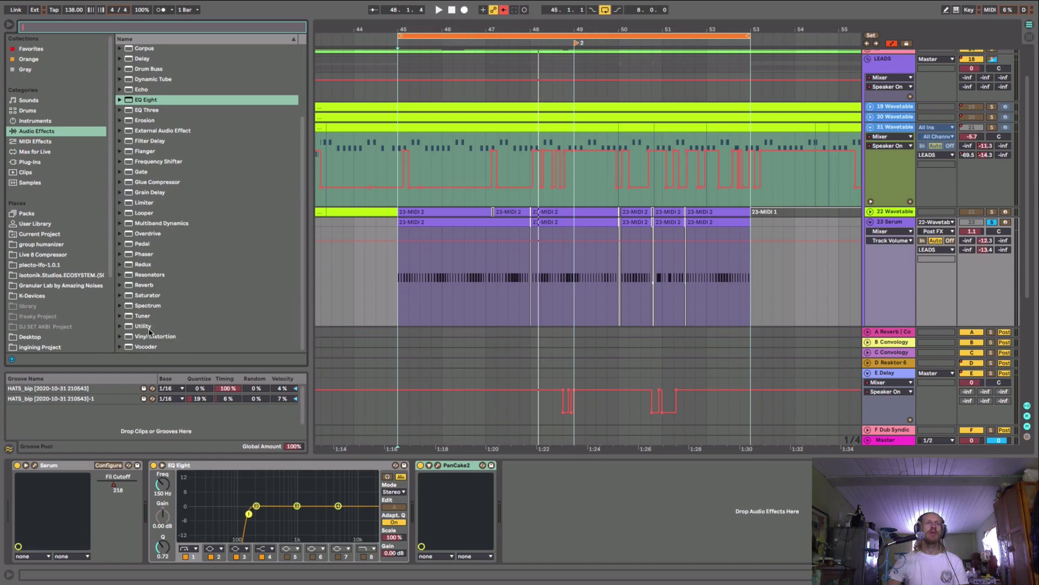
pyautogui.doubleClick(144, 326)
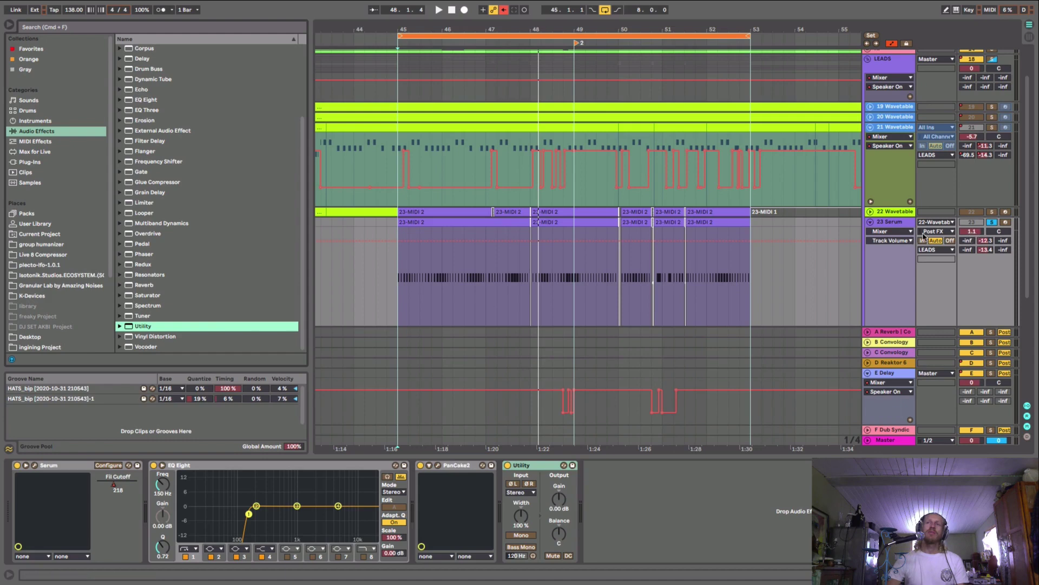
pyautogui.moveTo(972, 233); pyautogui.dragTo(971, 239)
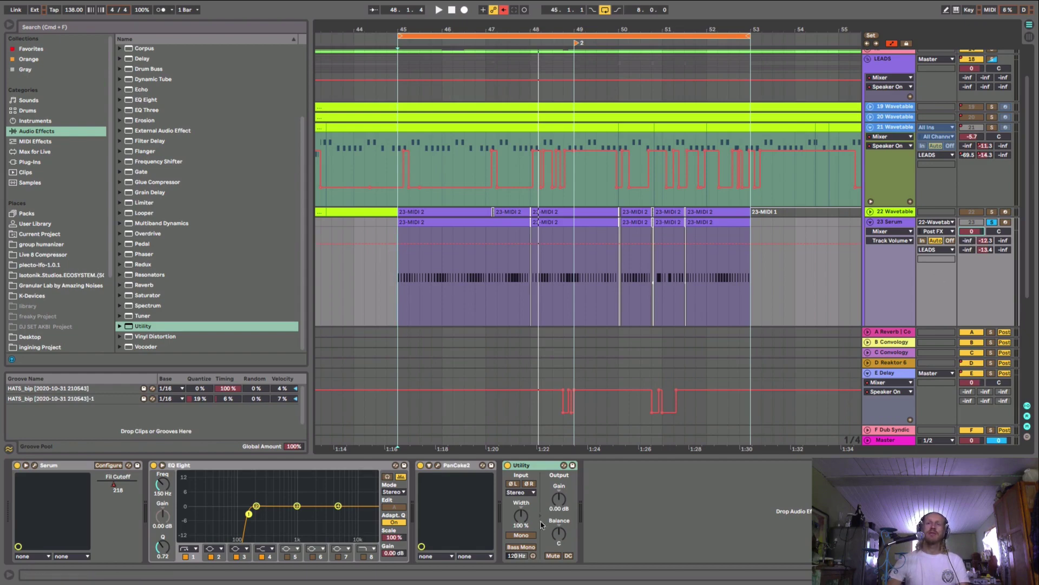
pyautogui.moveTo(559, 506); pyautogui.dragTo(560, 513)
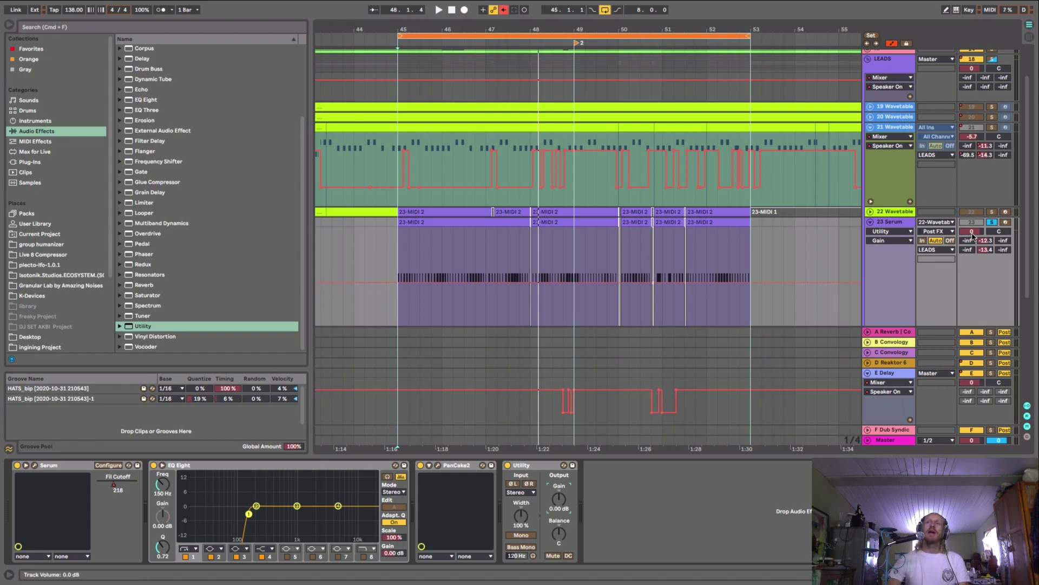
pyautogui.moveTo(972, 232); pyautogui.dragTo(972, 228)
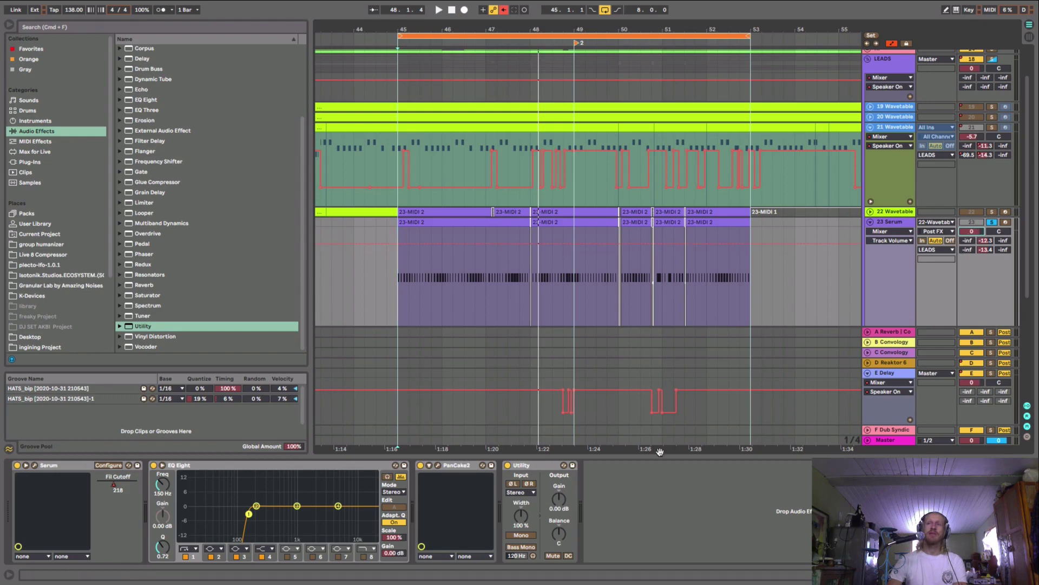
pyautogui.click(562, 507)
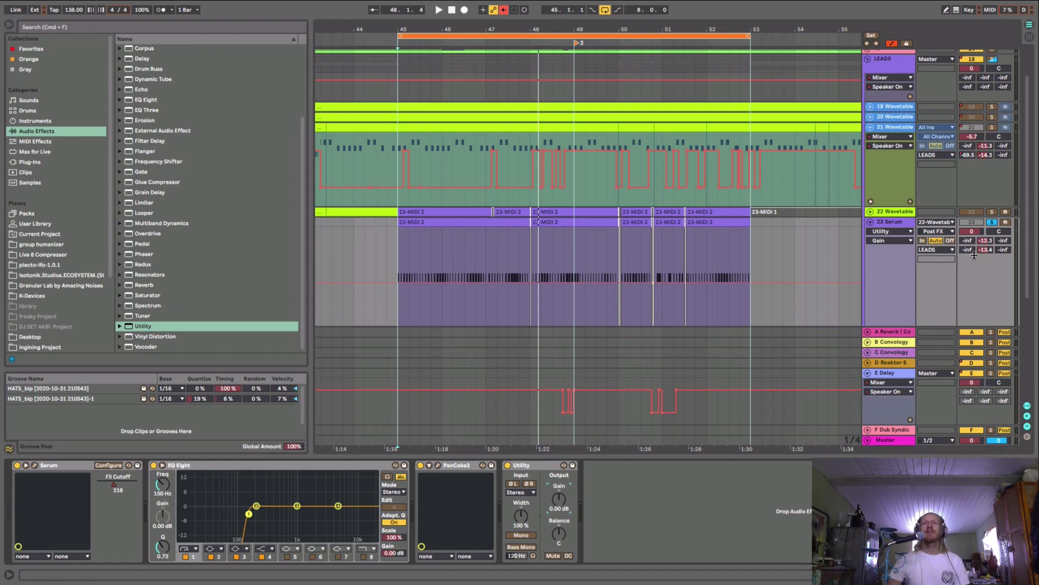
# Play the loop and raise the Utility gain on the 23 Serum track to 6.89 dB
pyautogui.scroll(2, 973, 257)
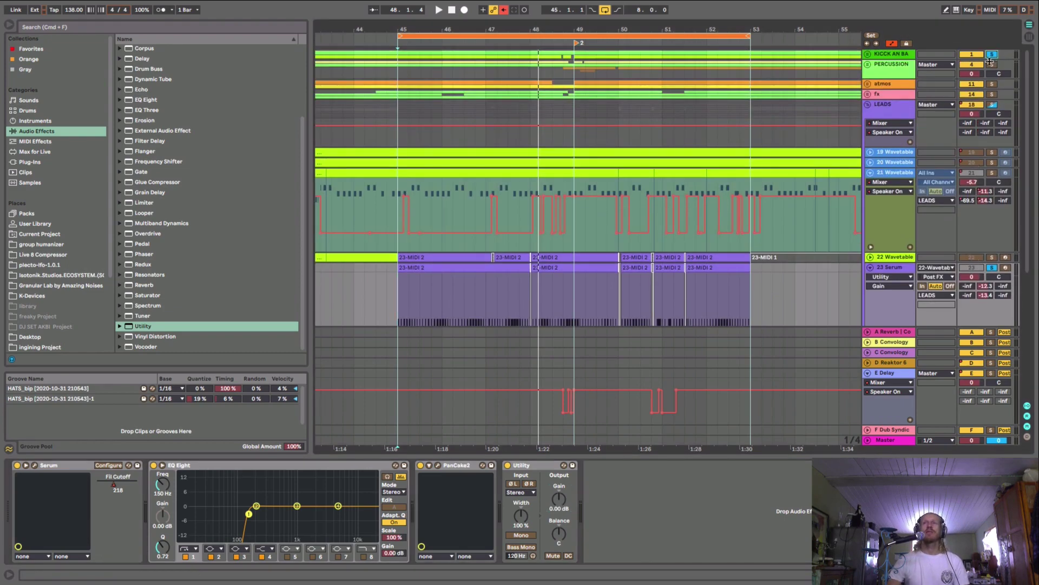
pyautogui.scroll(-6, 989, 61)
pyautogui.press('space')
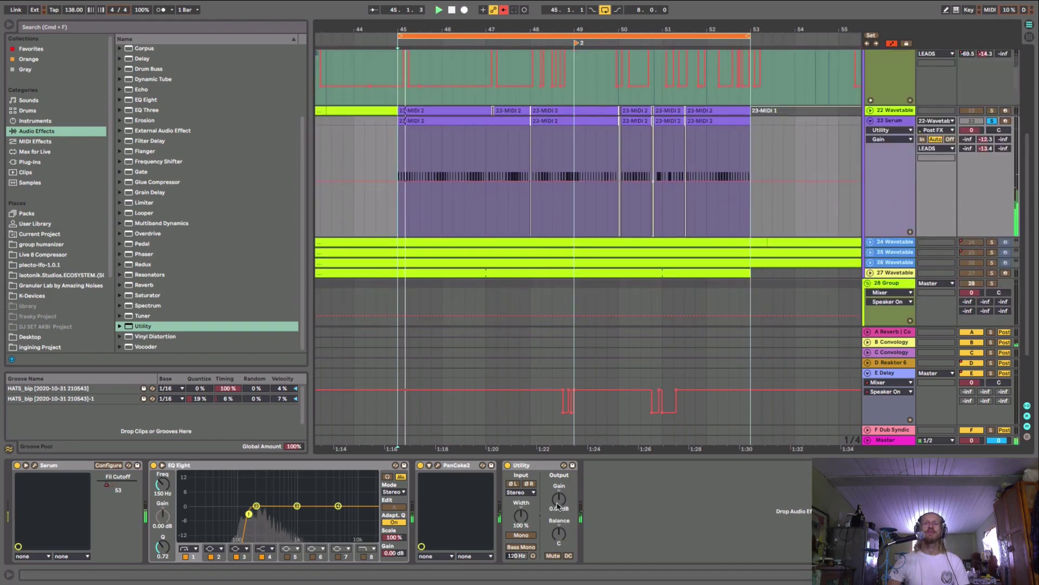
pyautogui.moveTo(562, 507); pyautogui.dragTo(562, 502)
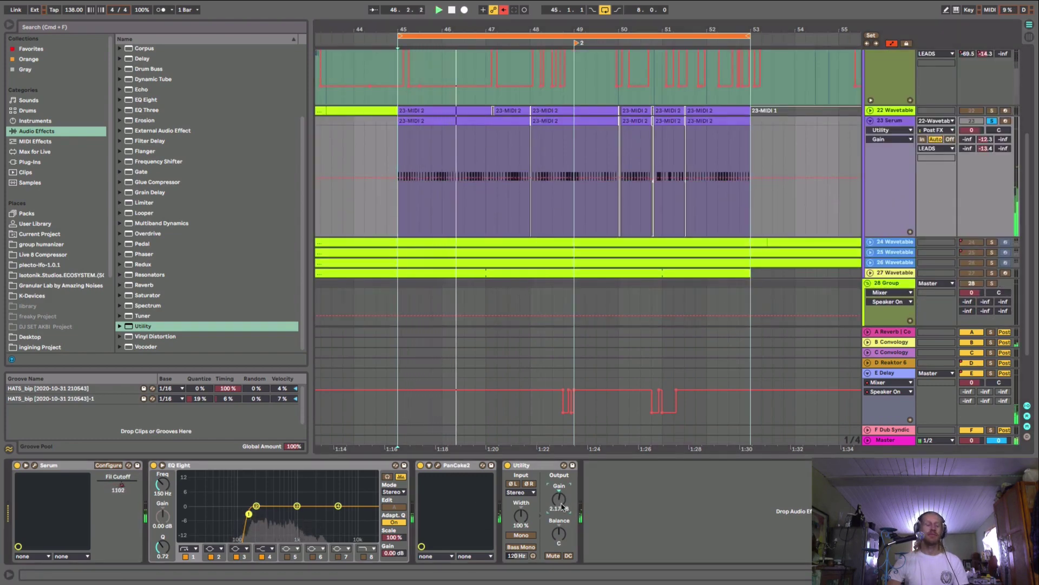
# Show the Session View mixer and switch off PanCake2 on the 23 Serum track during playback
pyautogui.press('Tab')
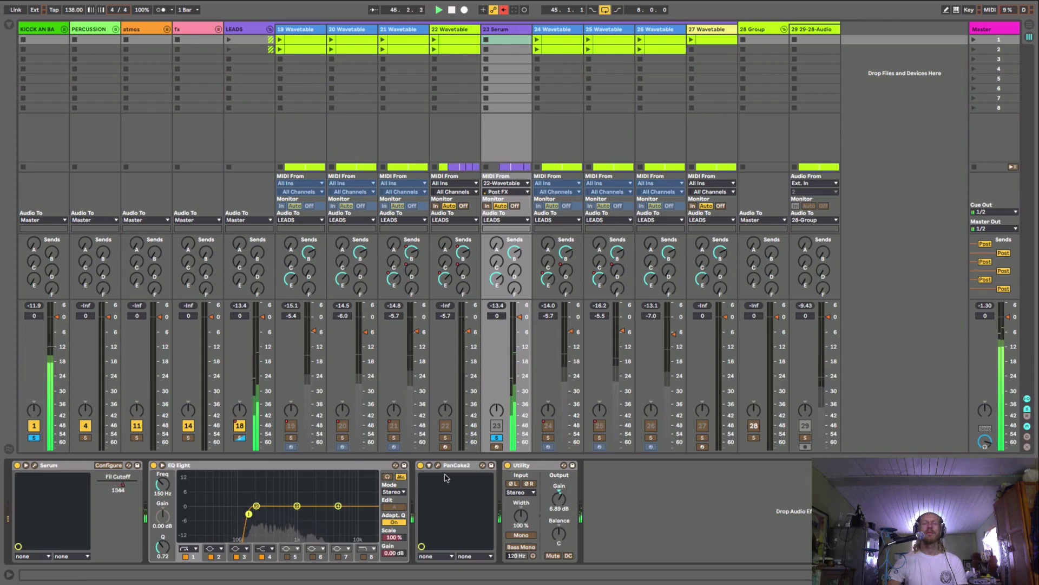
pyautogui.click(420, 466)
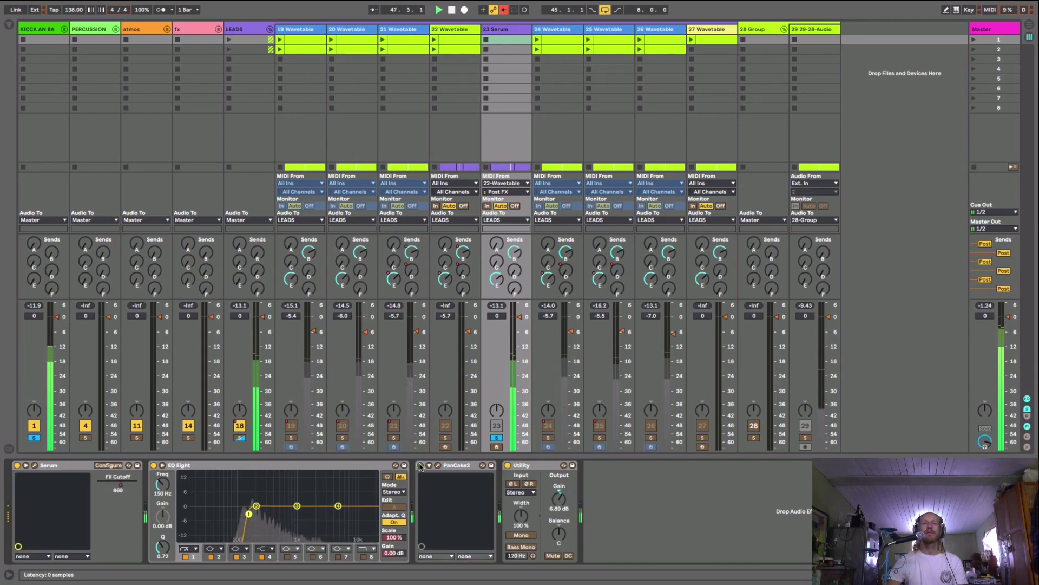